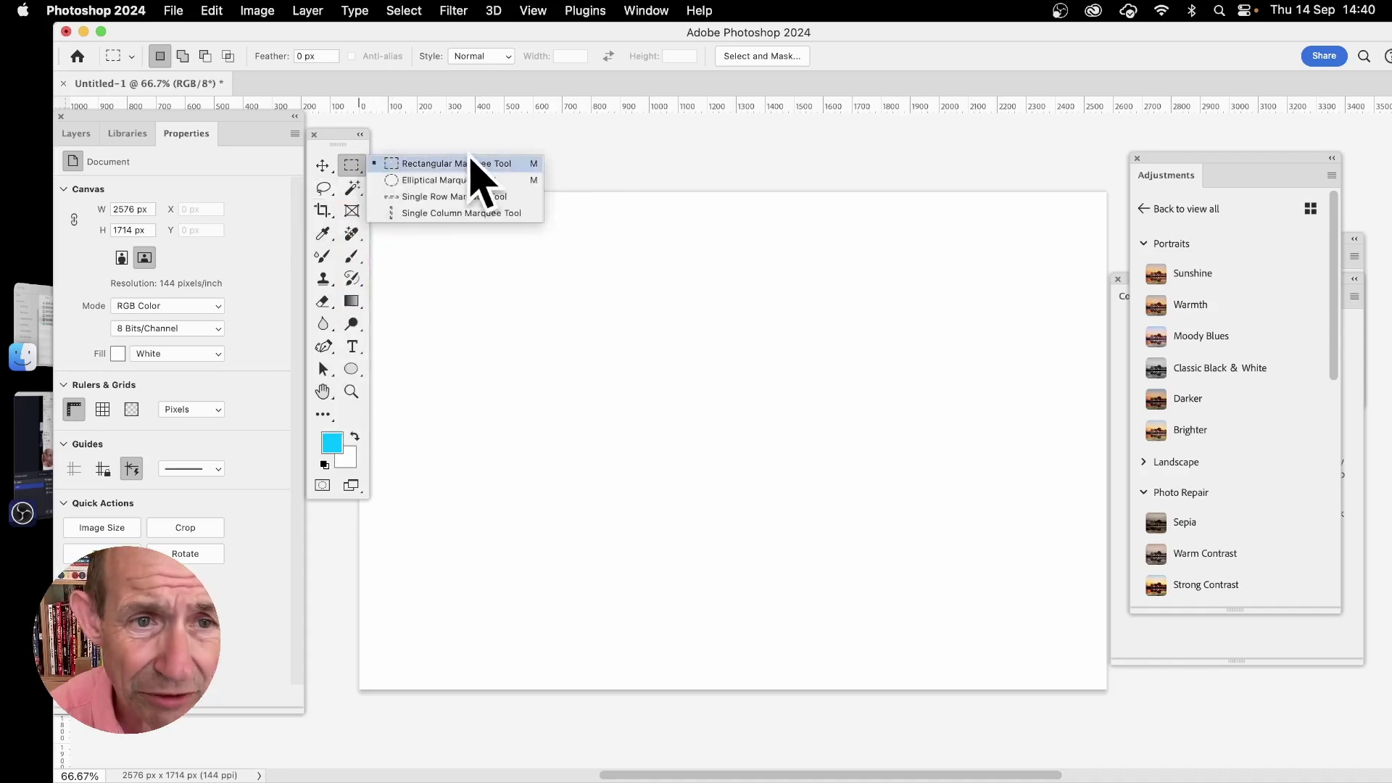
Draw a rectangular marquee selection in the centre of the blank 2576 × 1714 px canvas
left_click(470, 165)
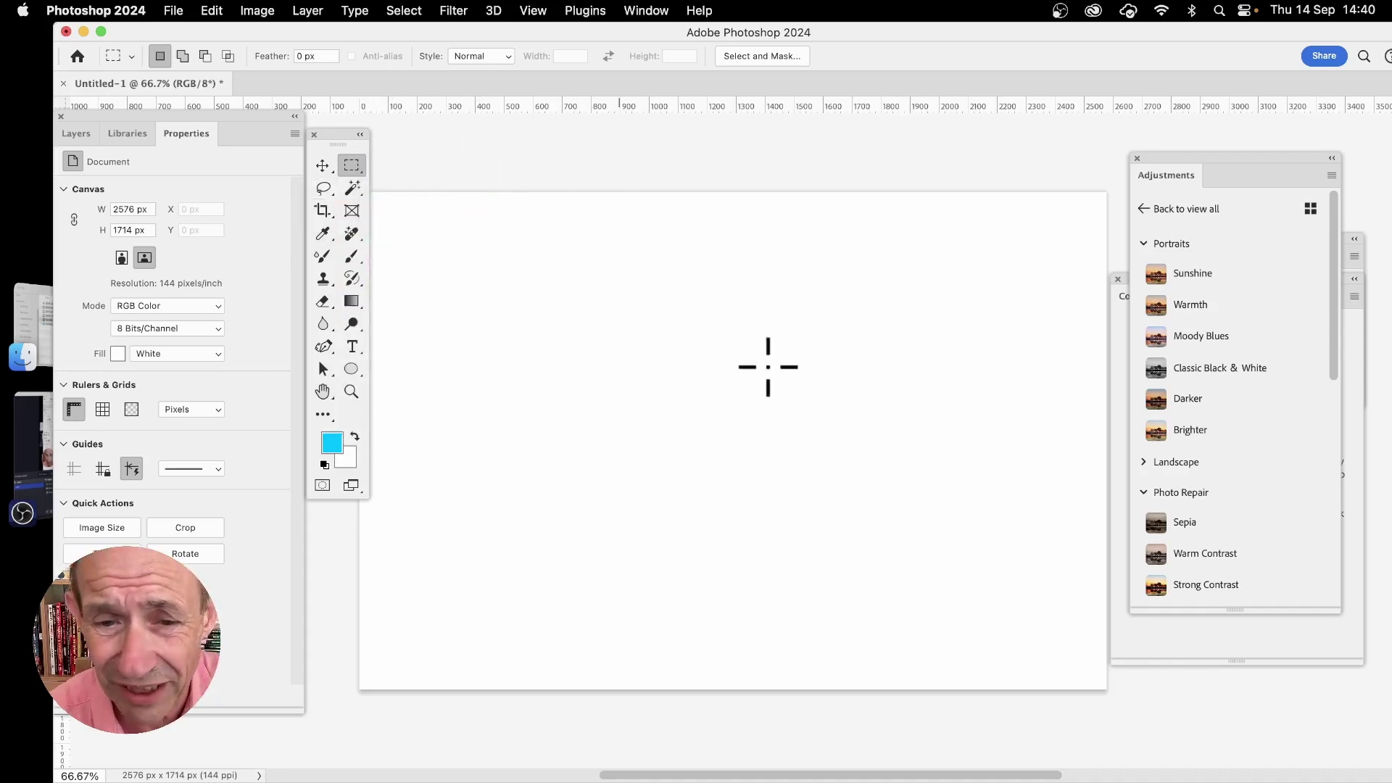
left_click_drag(717, 508, 811, 544)
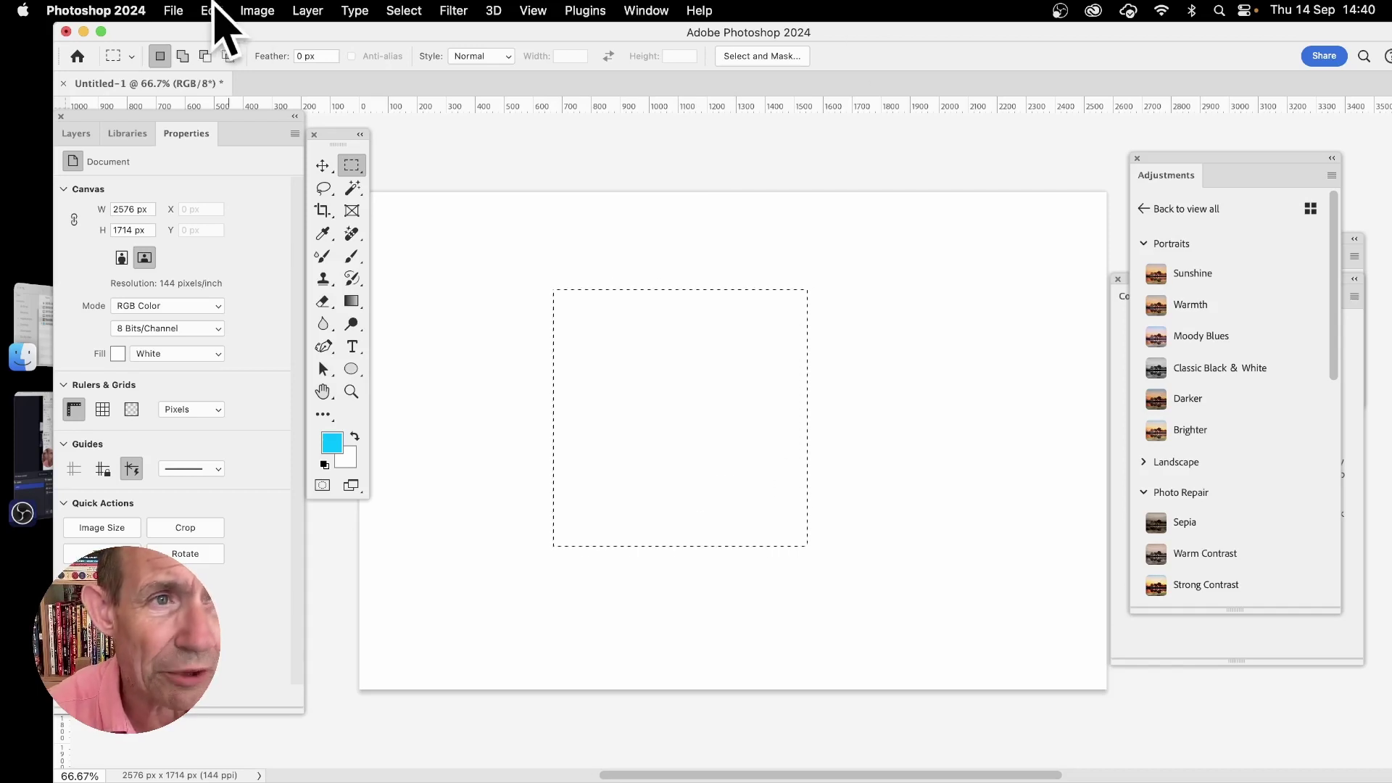
Run Generative Fill on the selection with the prompt 'seaside tile'
left_click(213, 10)
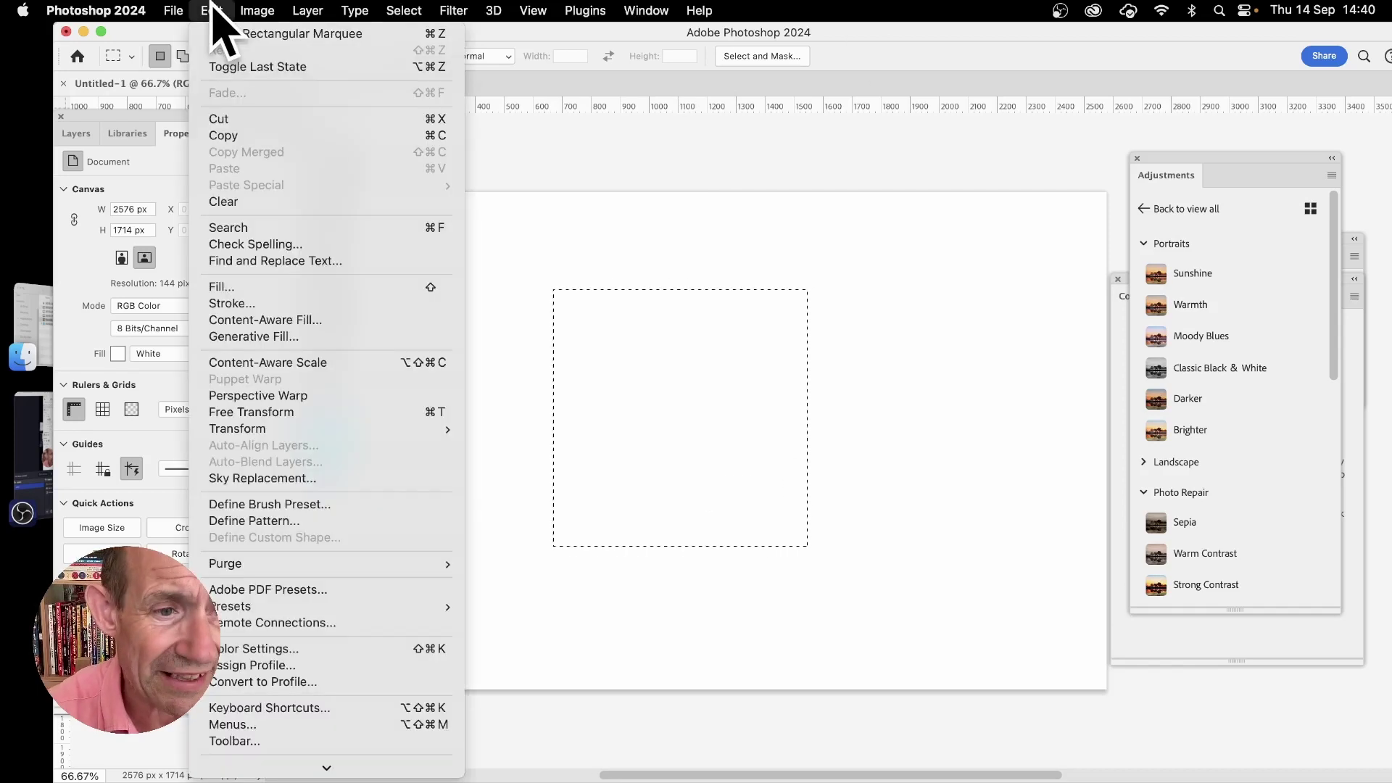
left_click(297, 348)
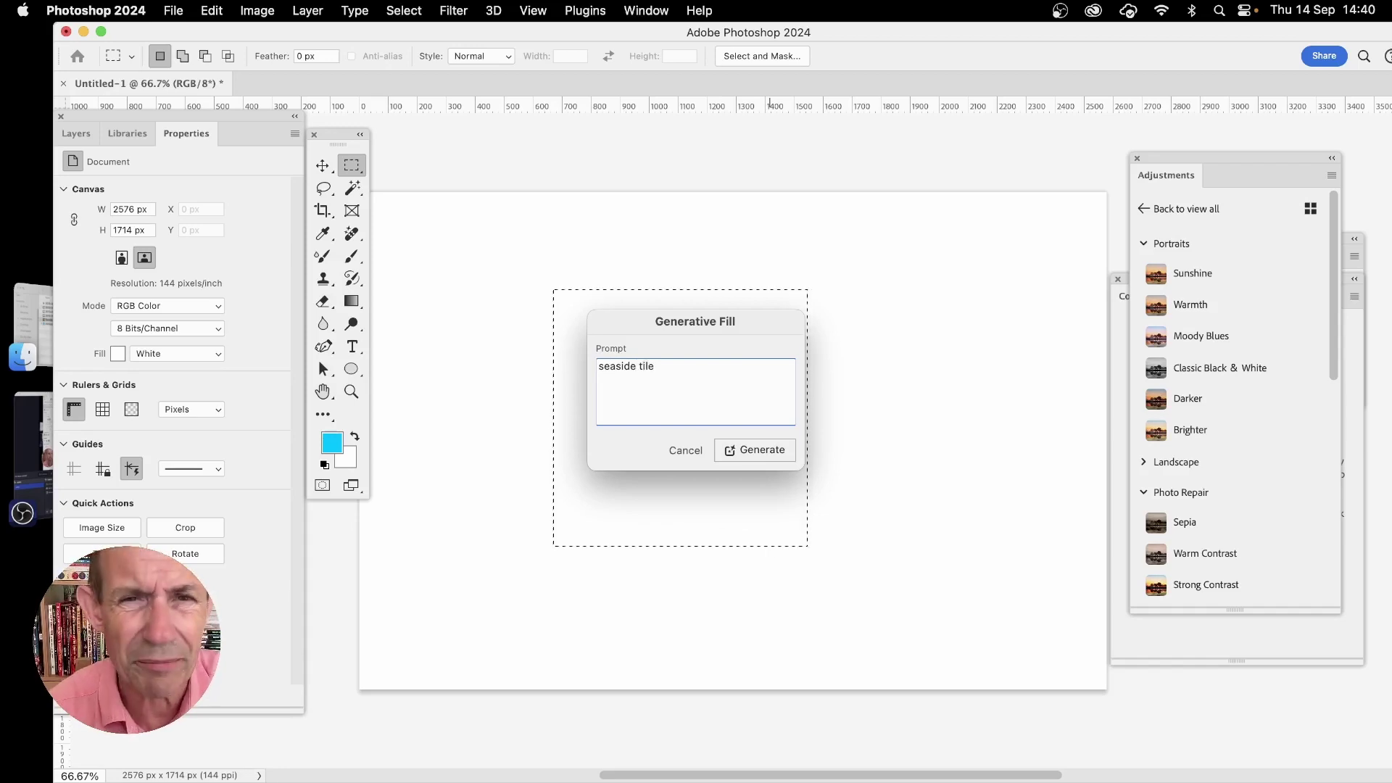
left_click(777, 452)
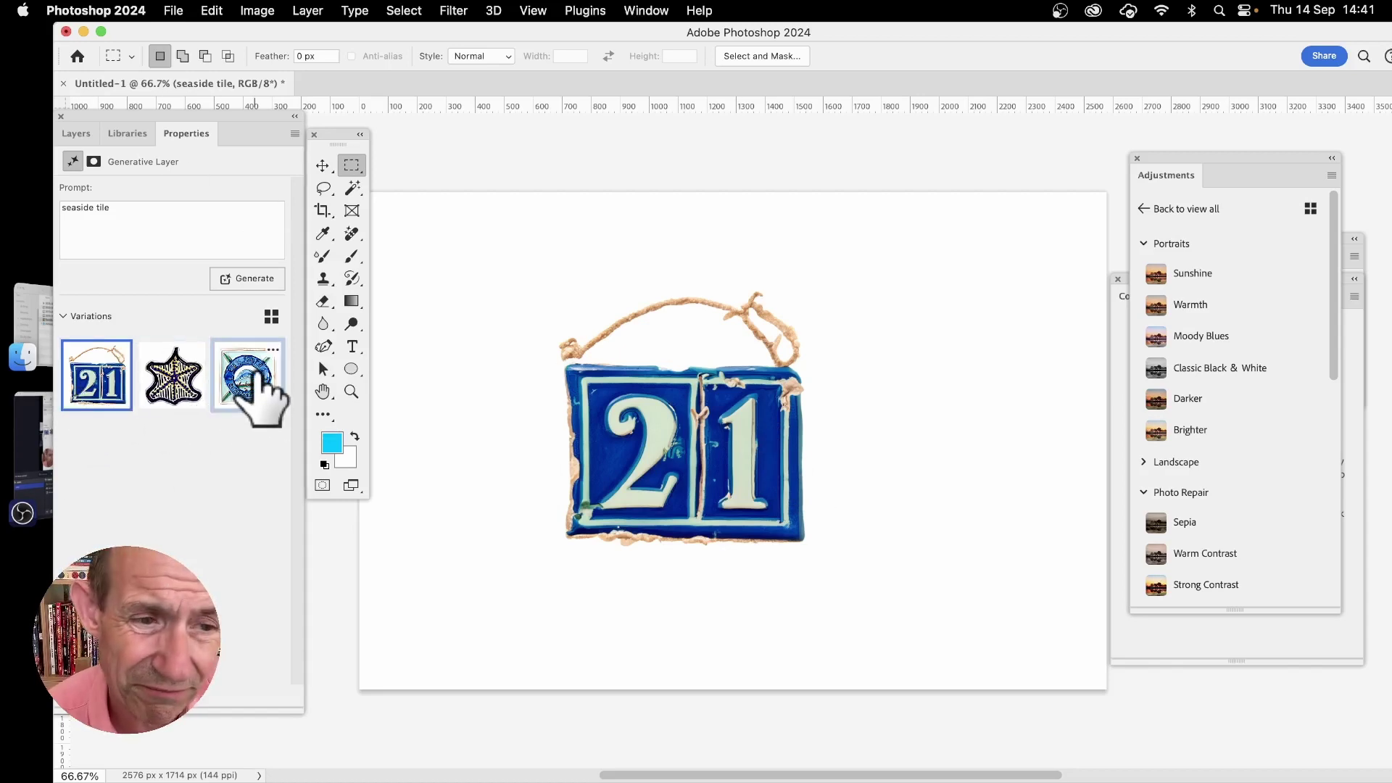
Choose the third, round blue plate variation and flatten the image into one Background layer
left_click(250, 383)
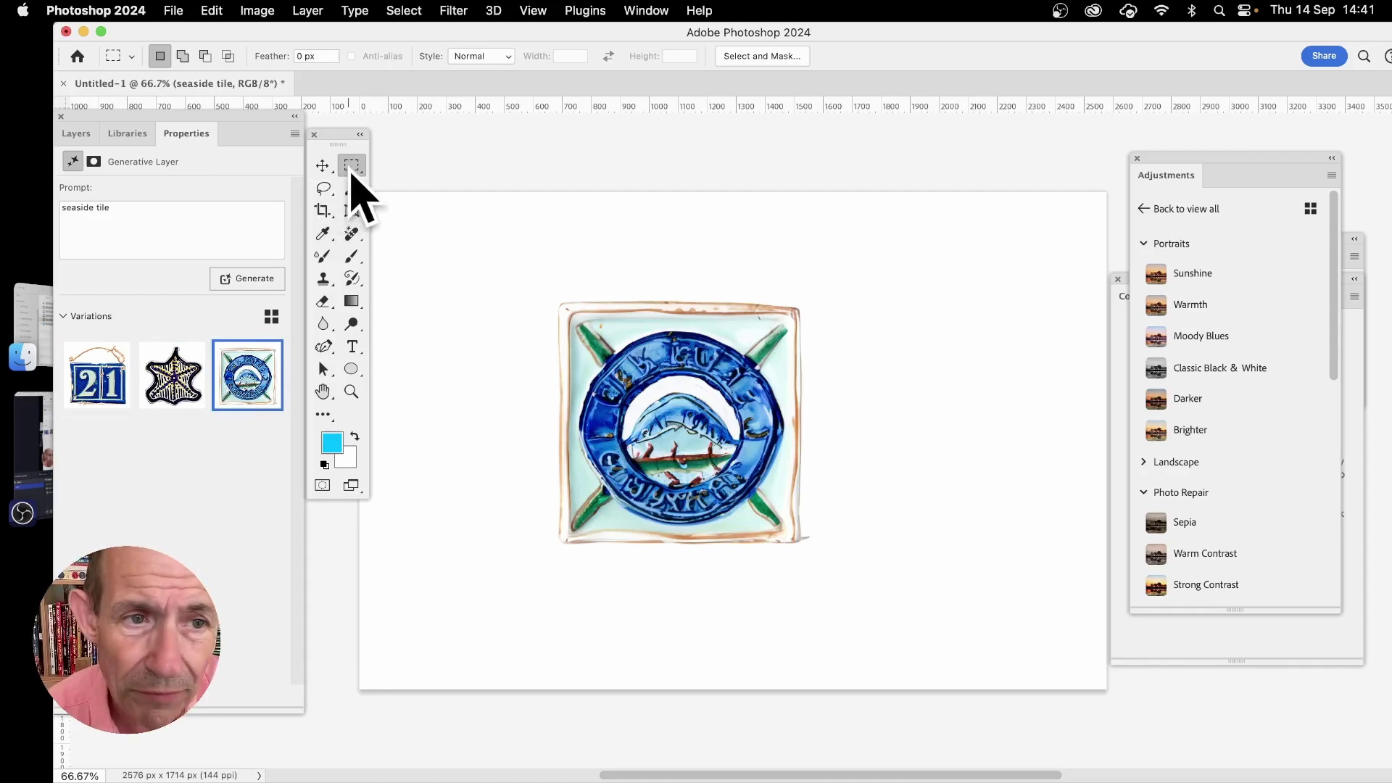
left_click(79, 136)
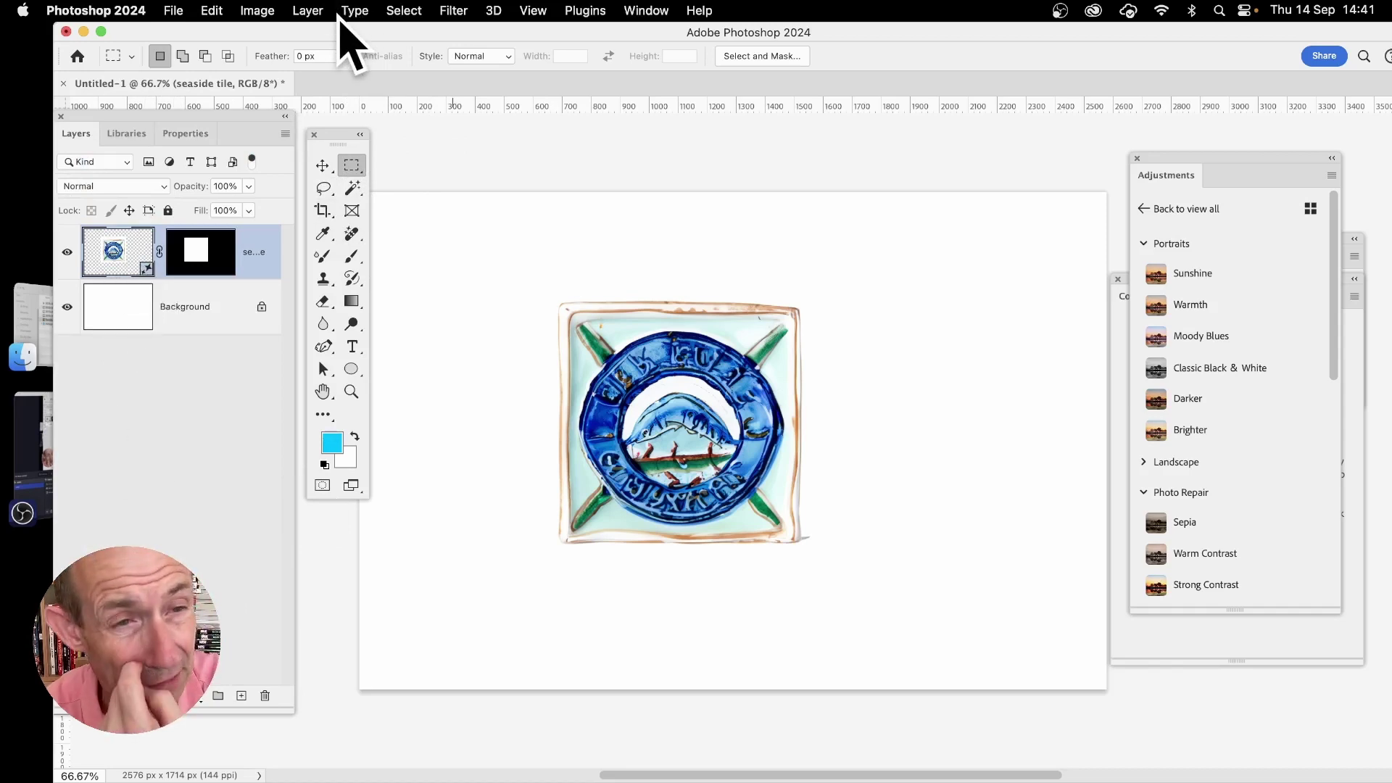
left_click(309, 10)
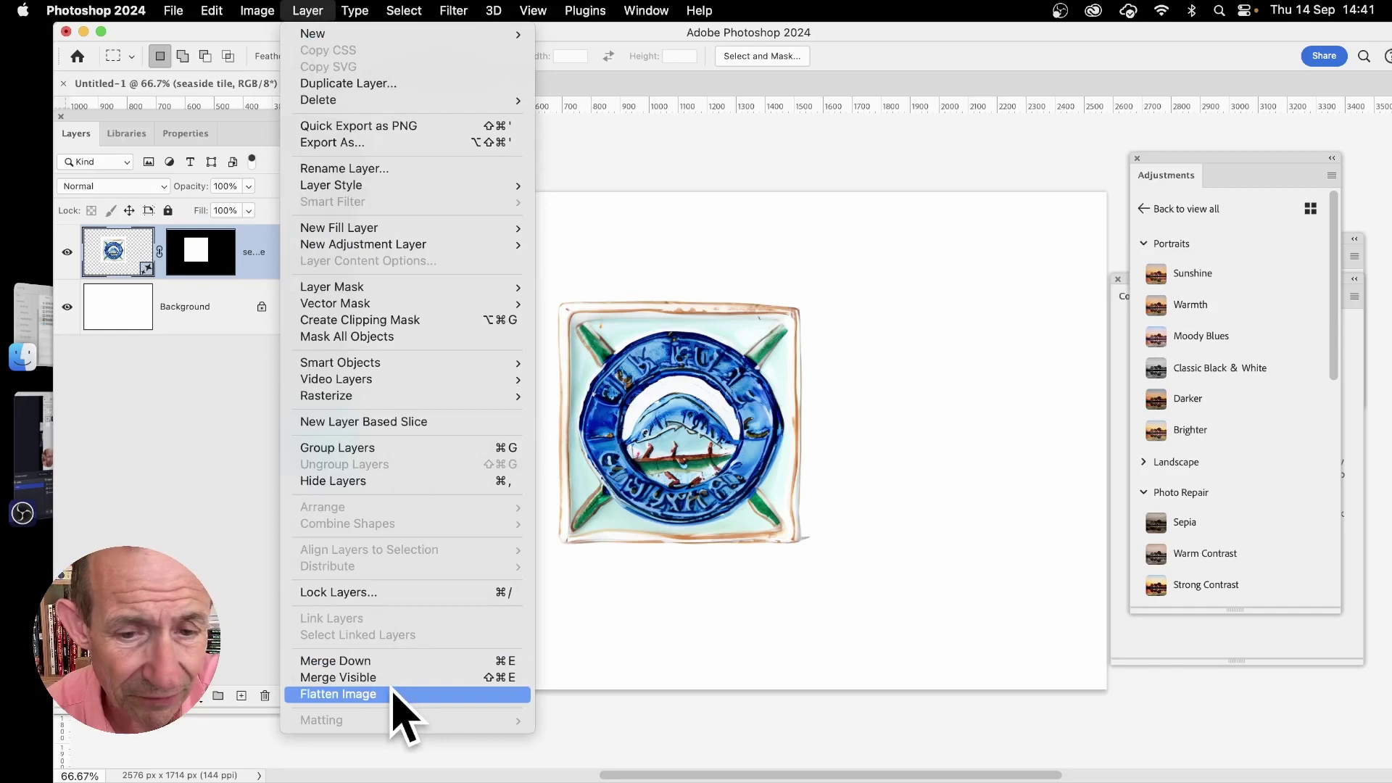
left_click(586, 508)
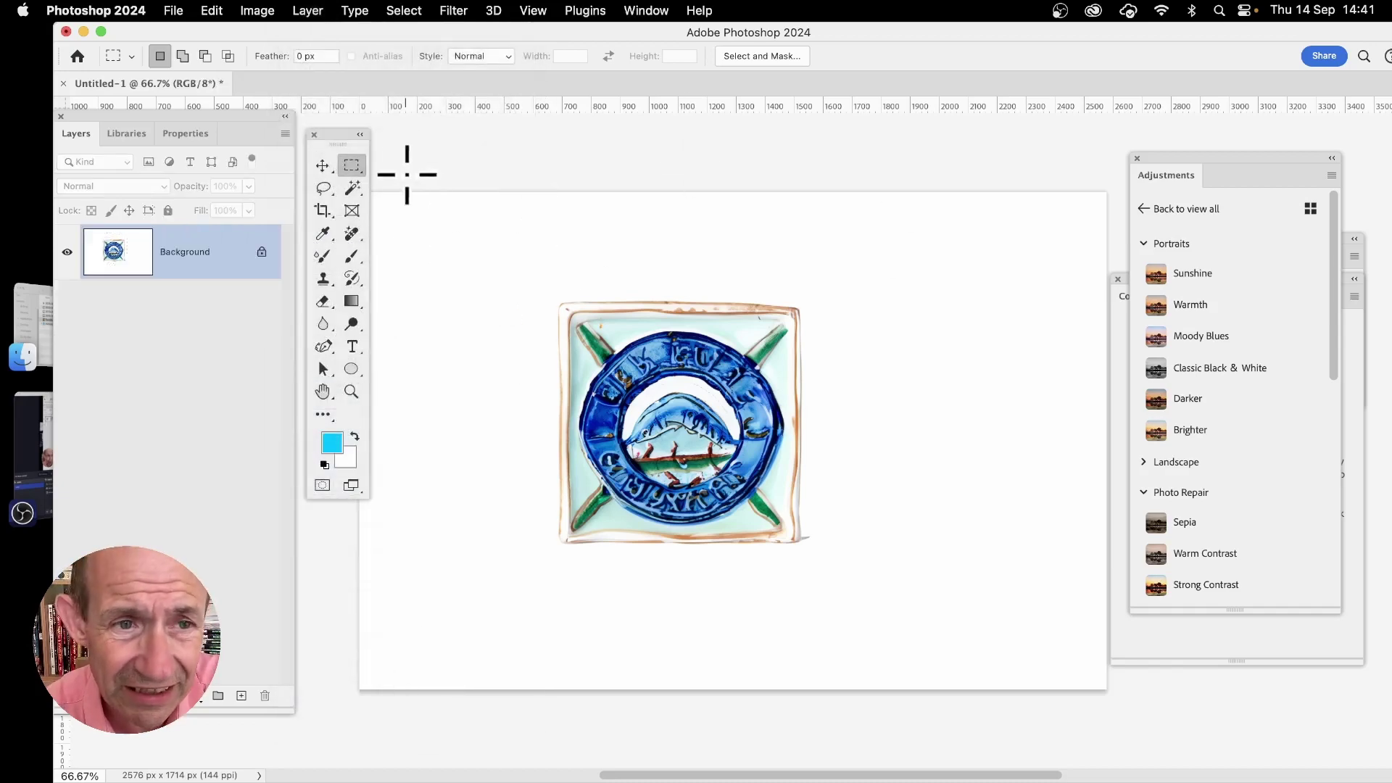
Select the tile, save it as the new pattern 'Pattern 207', then deselect
left_click_drag(541, 289, 821, 562)
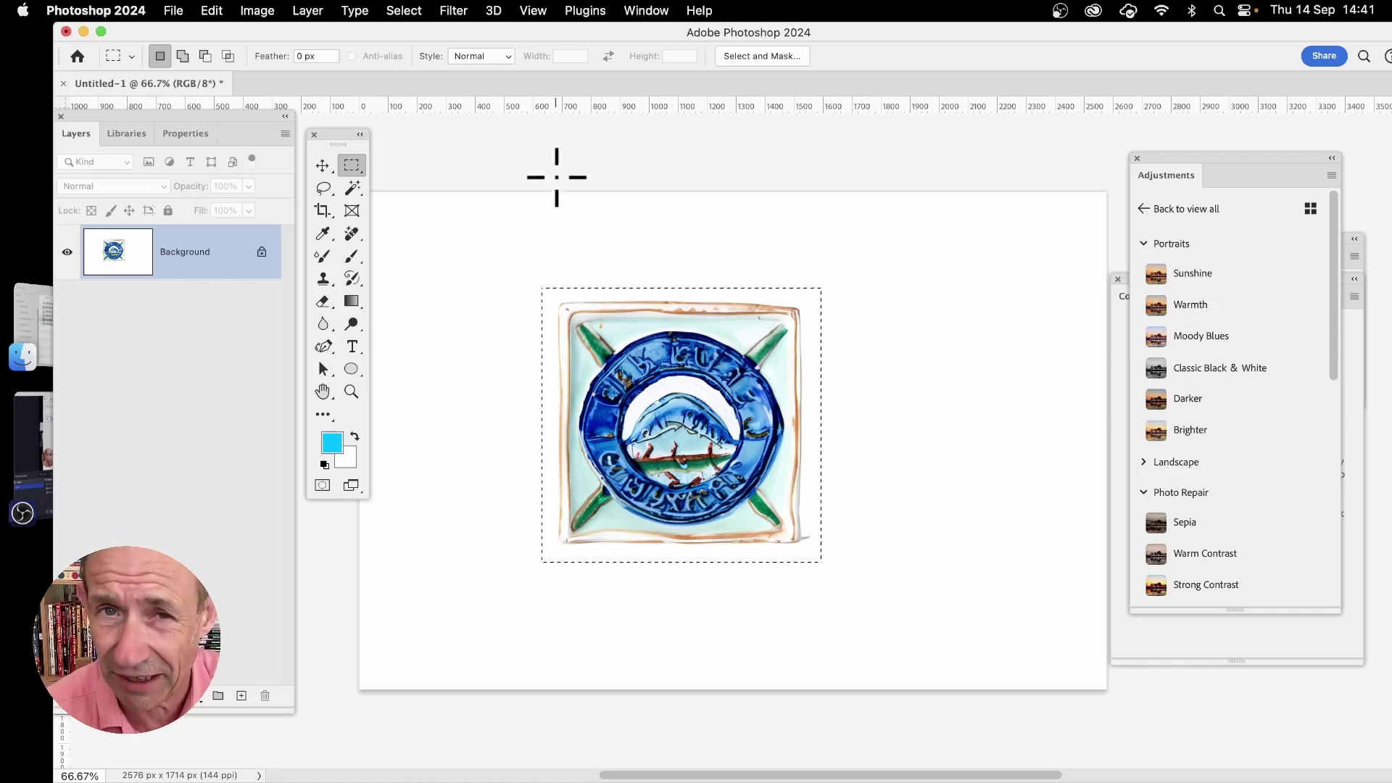
left_click(216, 10)
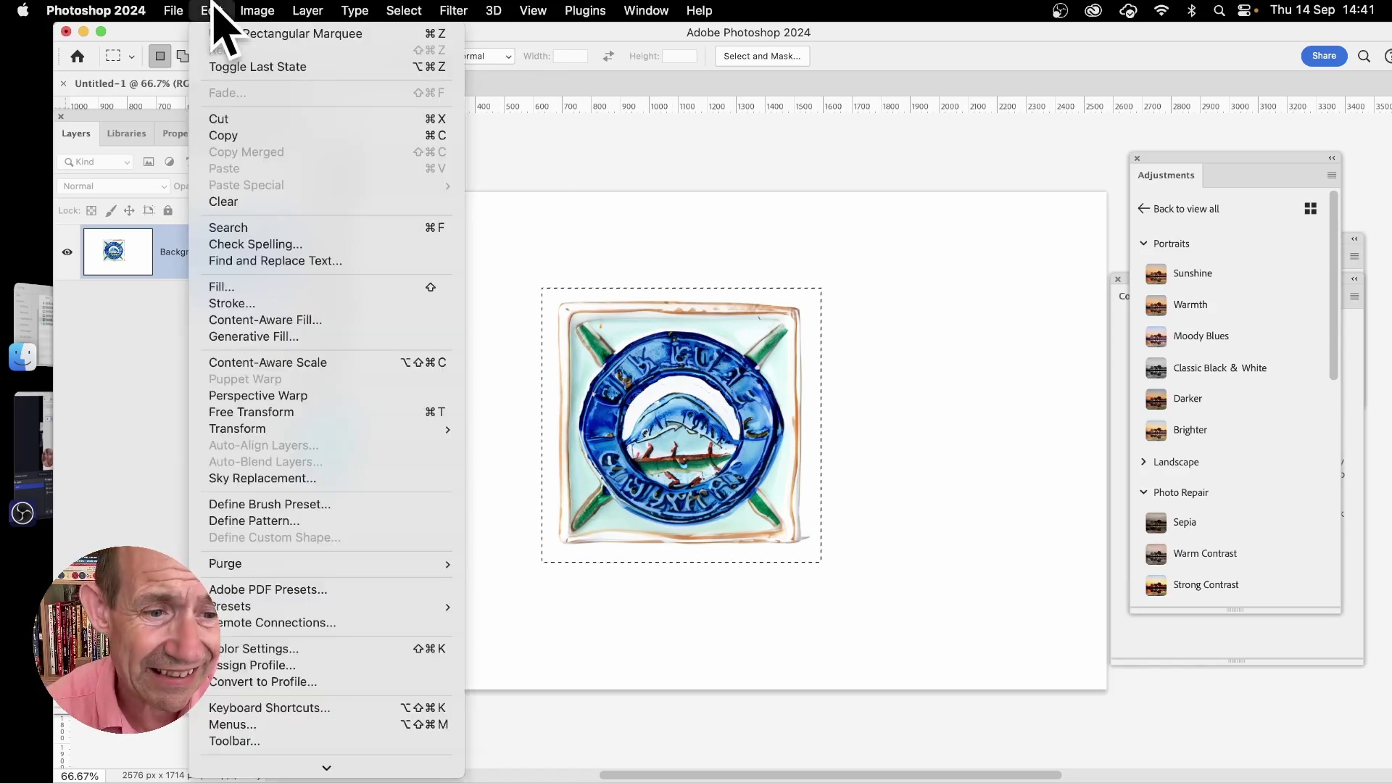
left_click(279, 524)
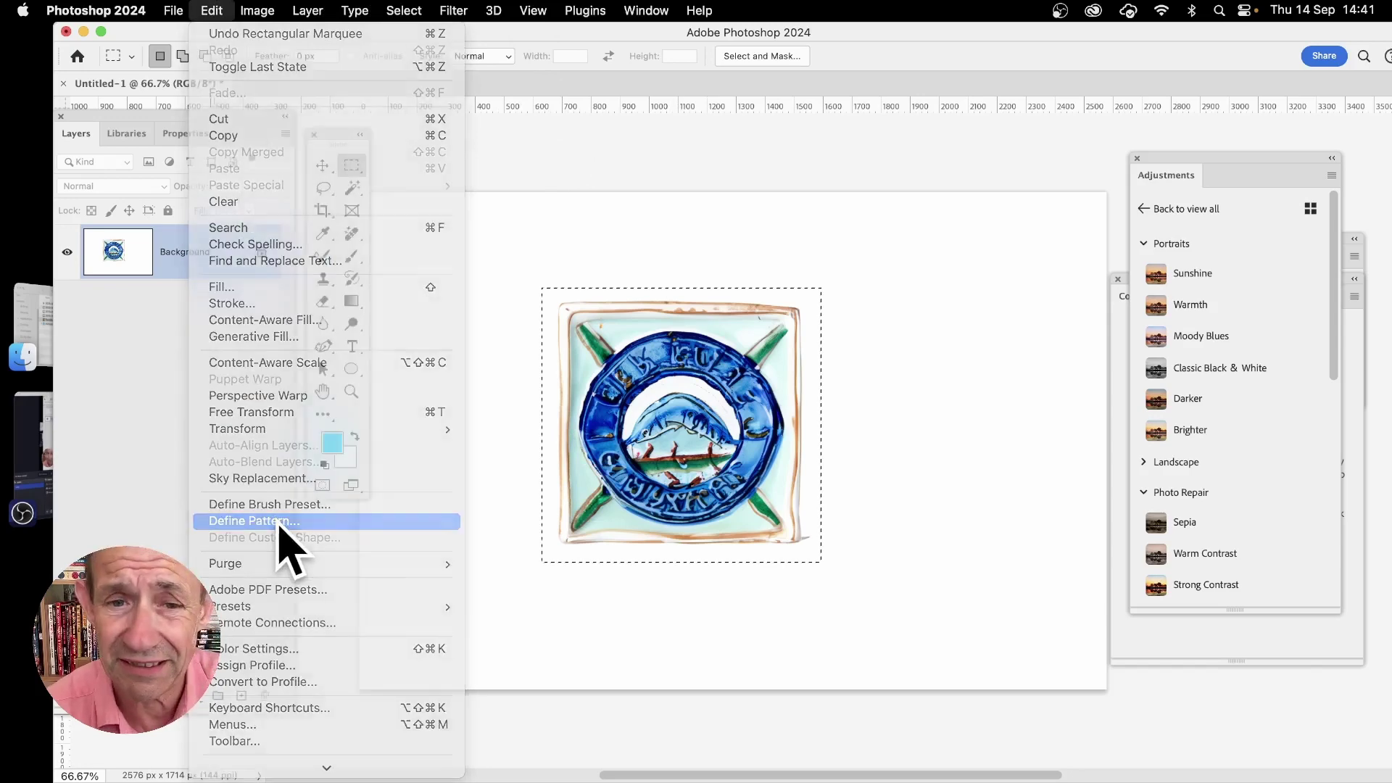
left_click(908, 372)
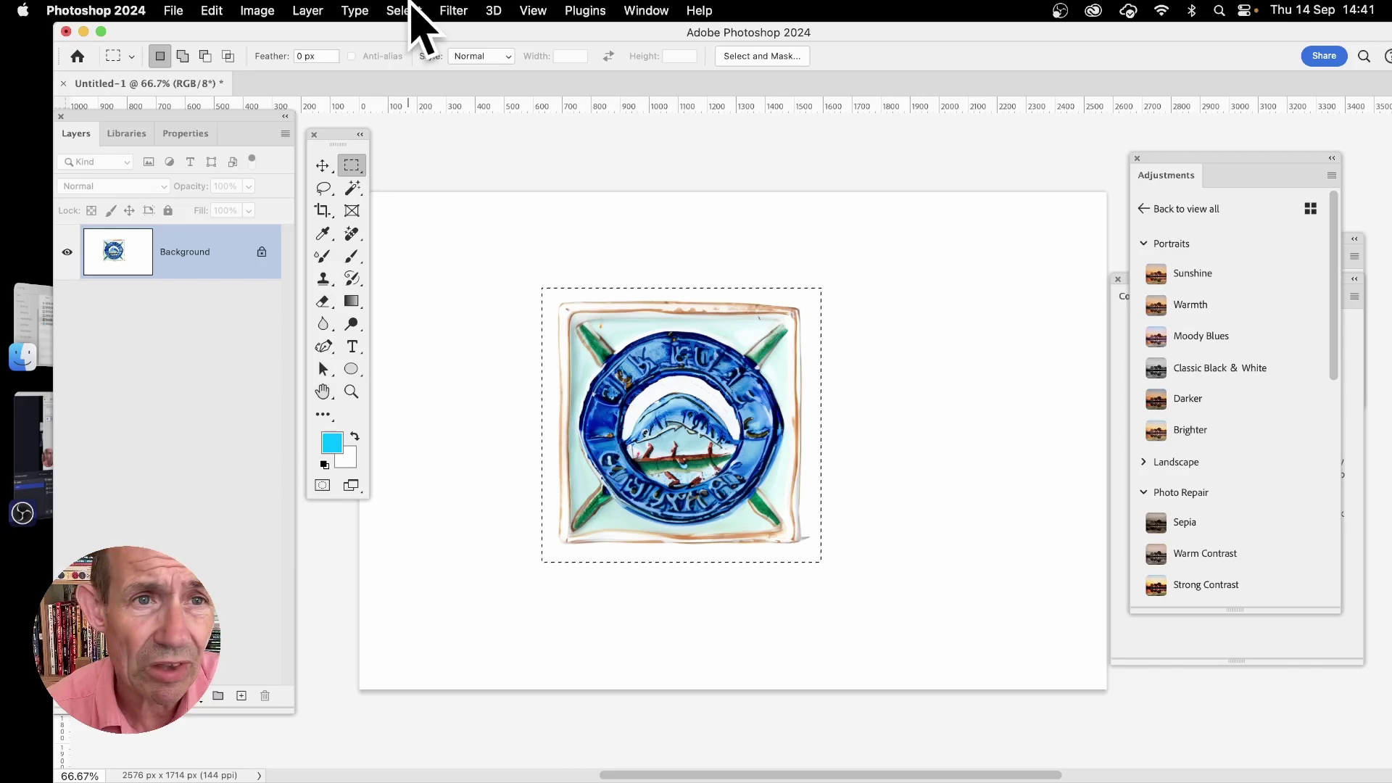
left_click(406, 10)
left_click(408, 48)
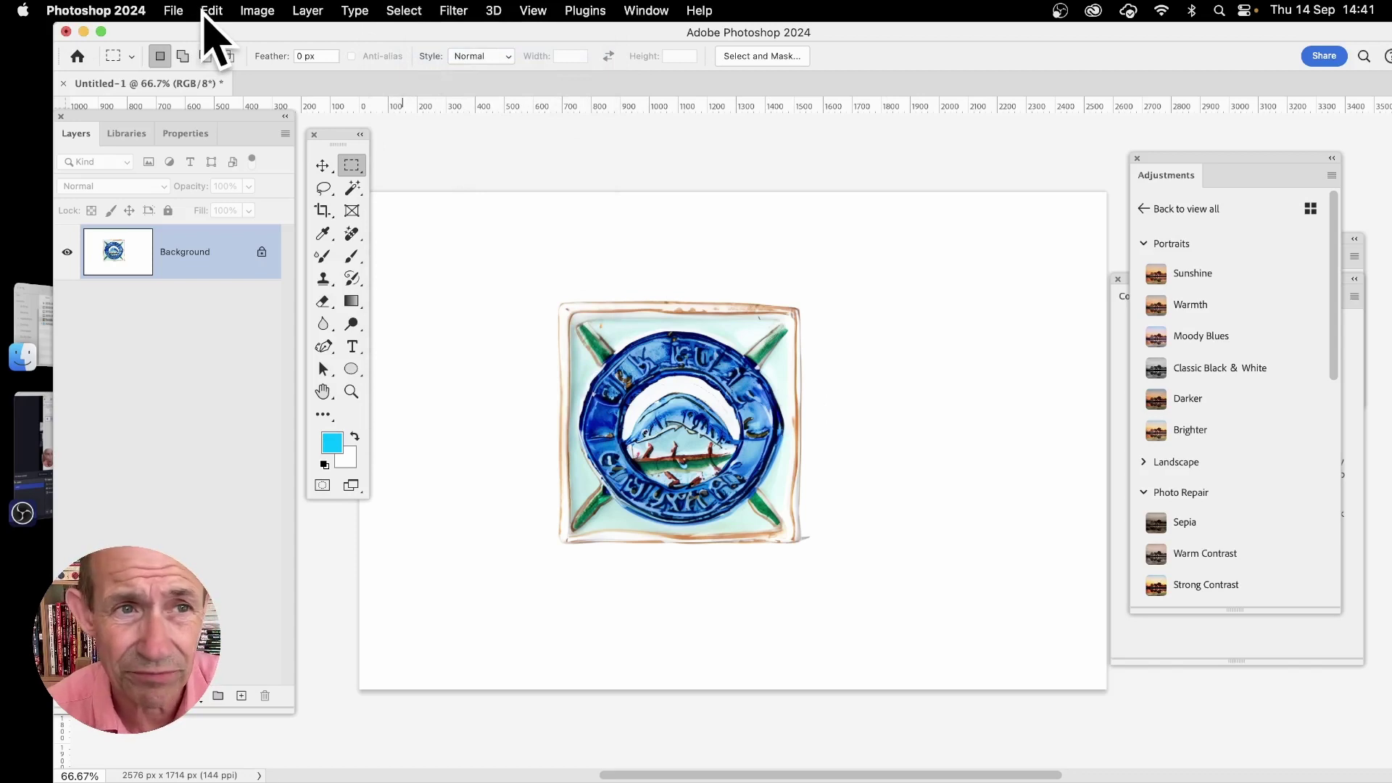
Add a Pattern Fill layer using the blue plate pattern at 50% scale
left_click(308, 12)
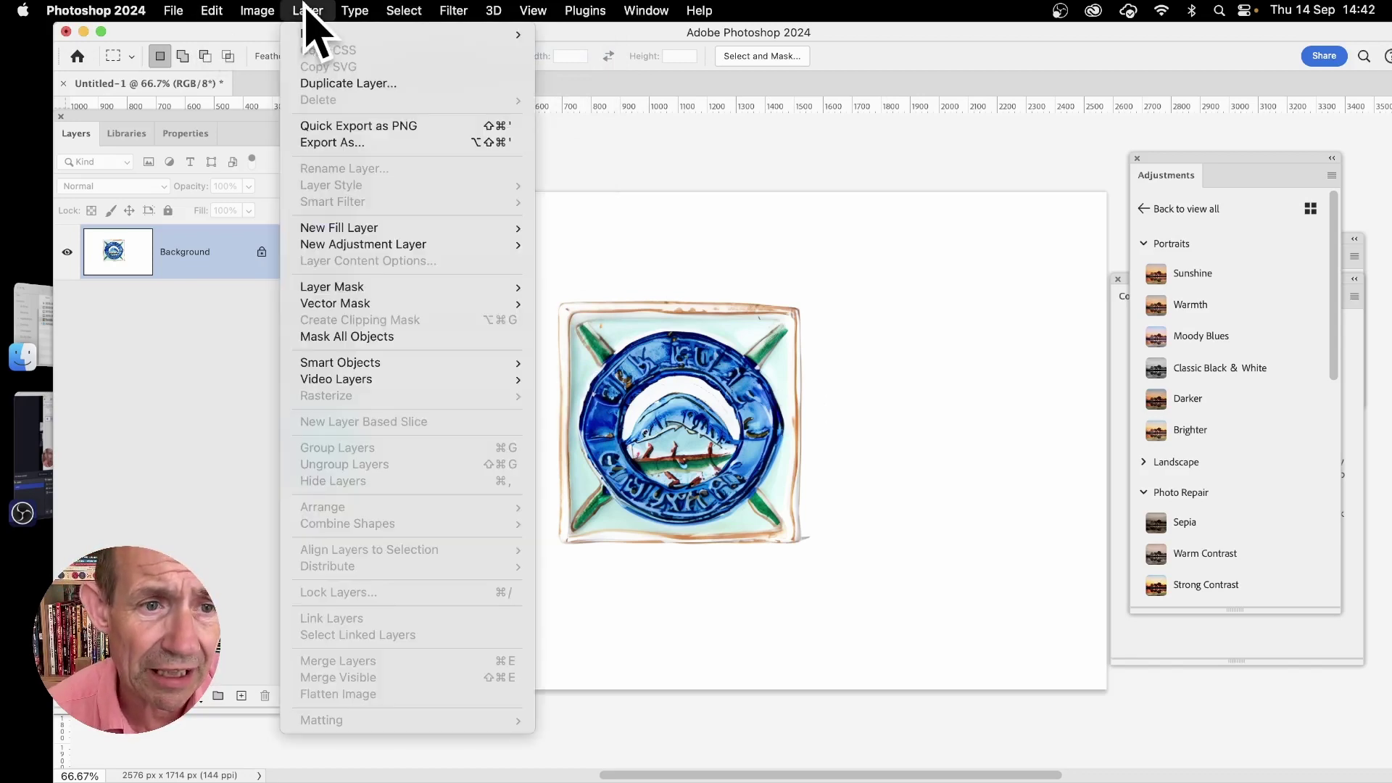
mouse_move(337, 230)
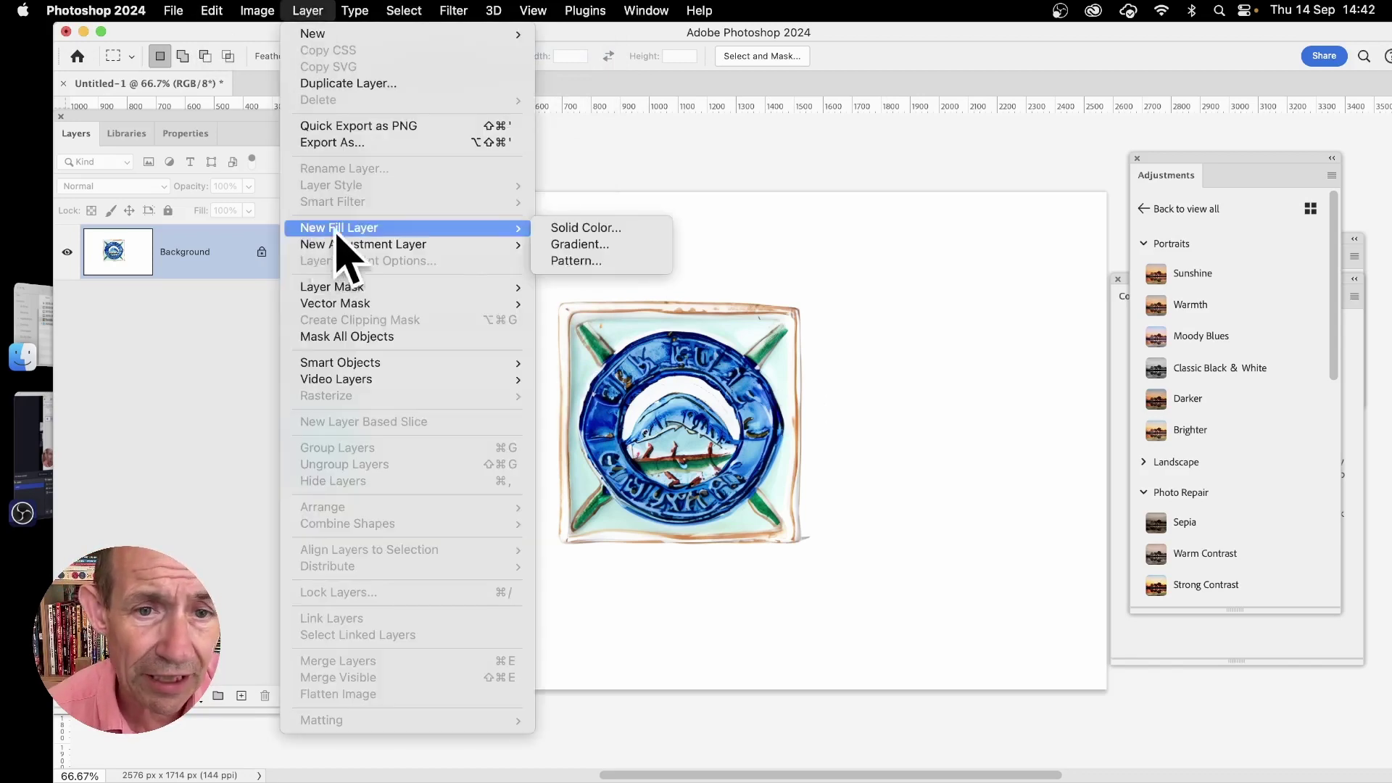
left_click(645, 261)
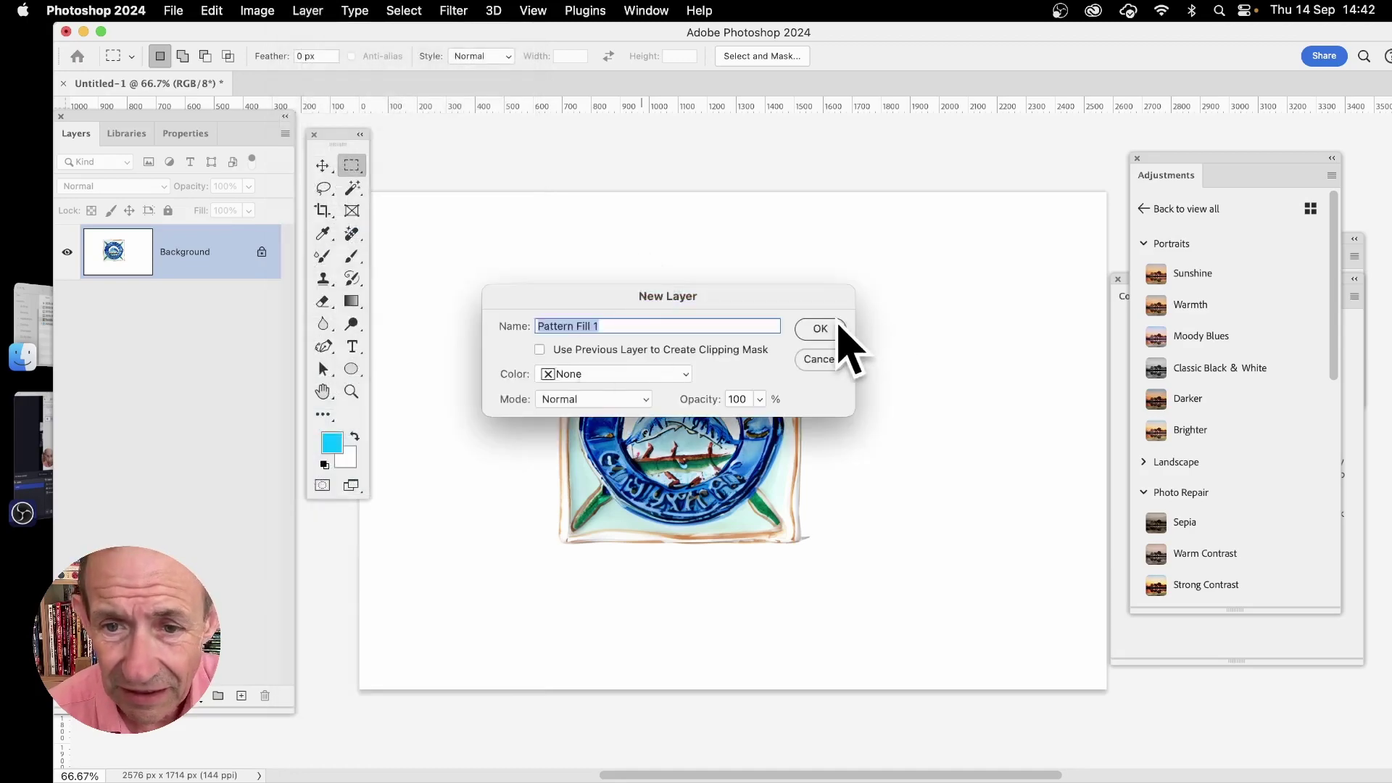
left_click(835, 321)
left_click(878, 196)
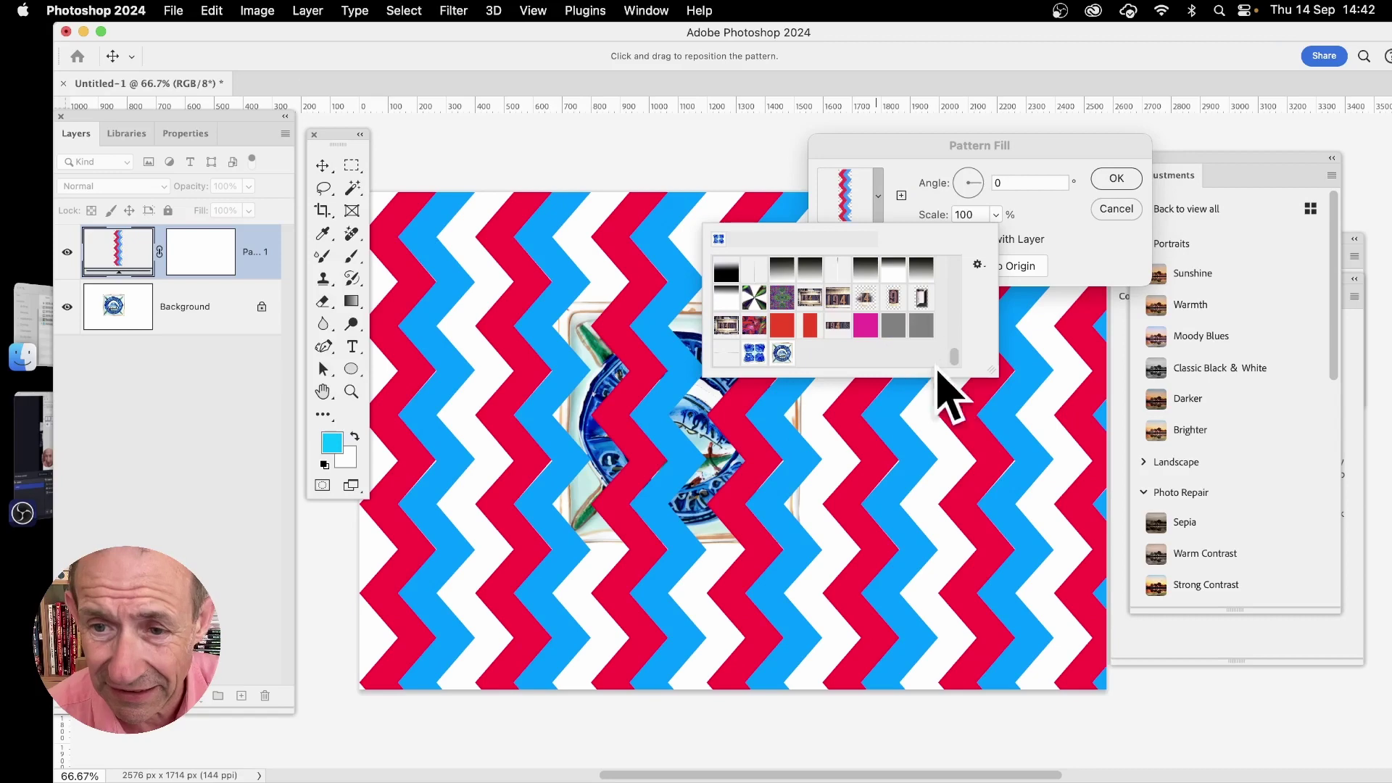
left_click(780, 353)
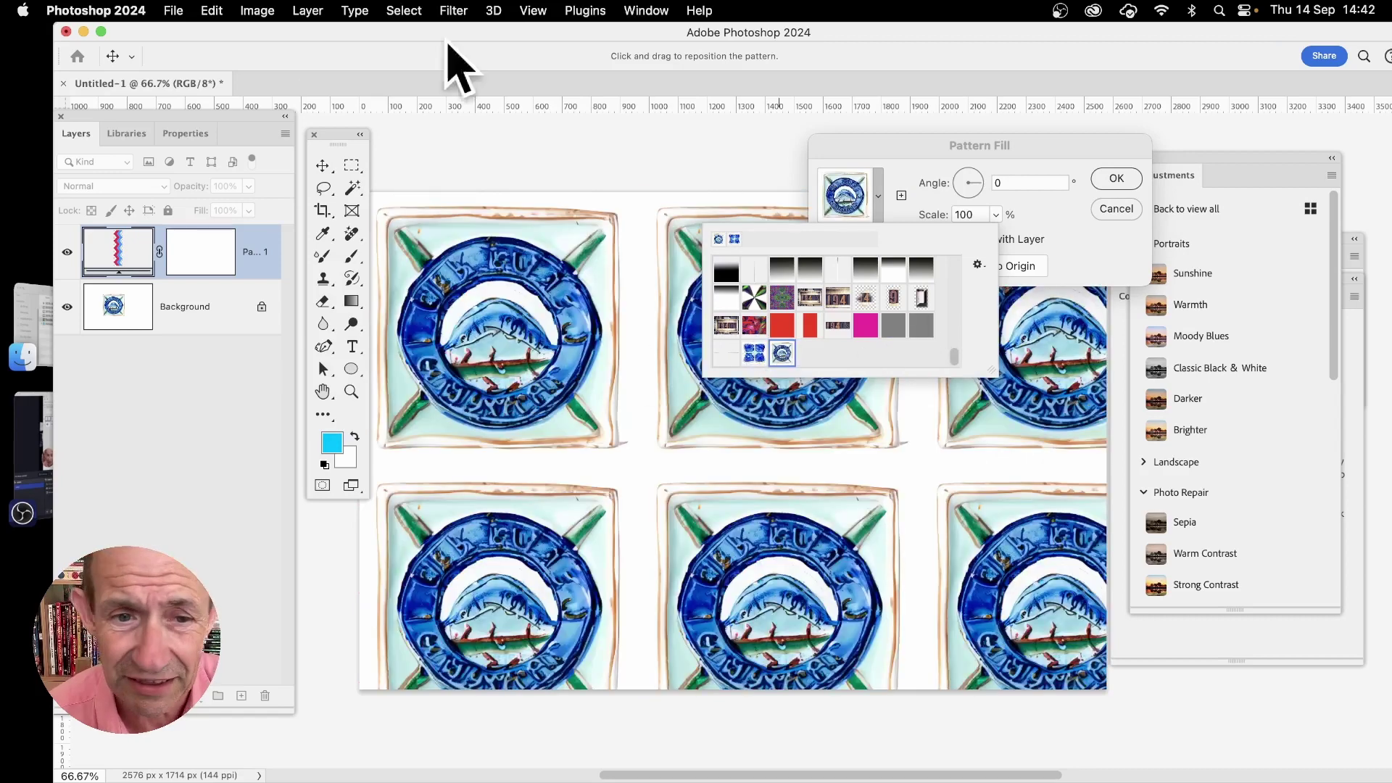
left_click(1074, 248)
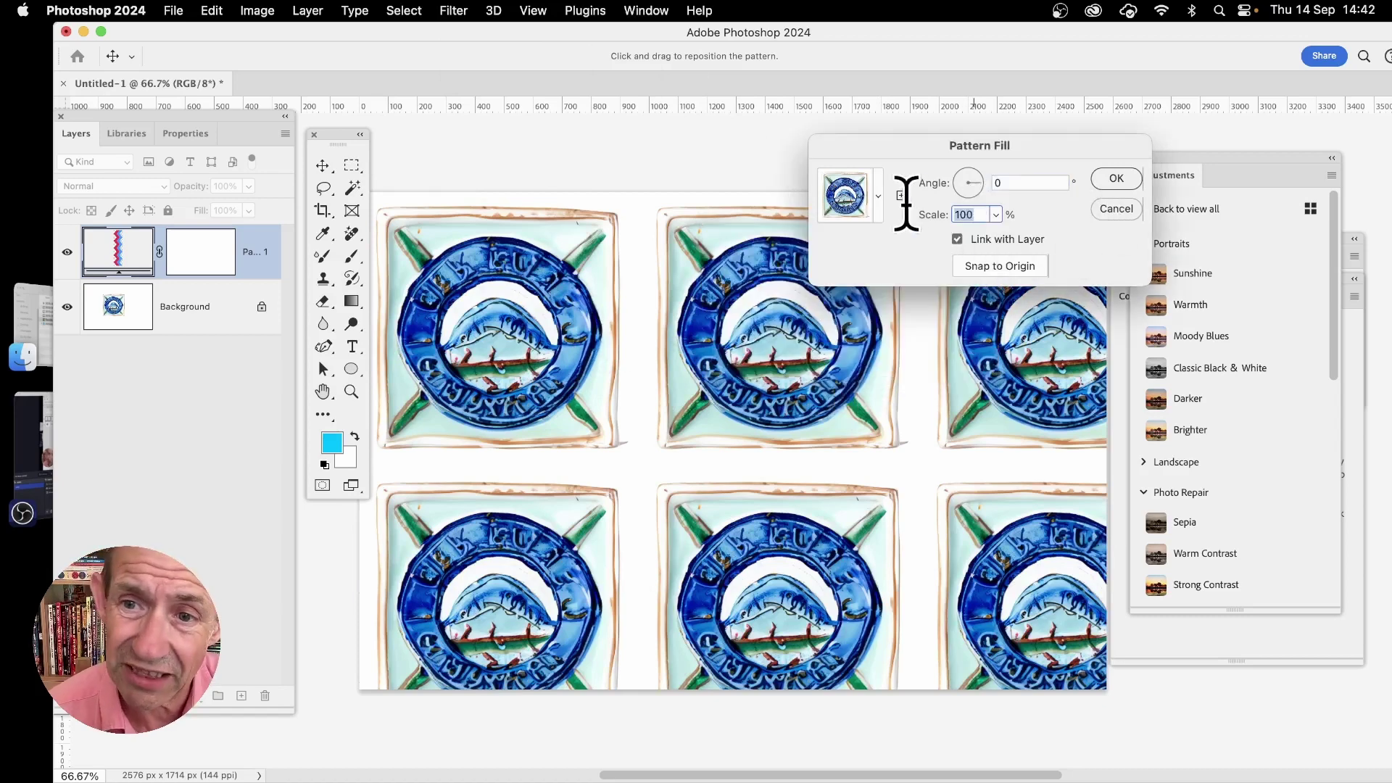
type("50")
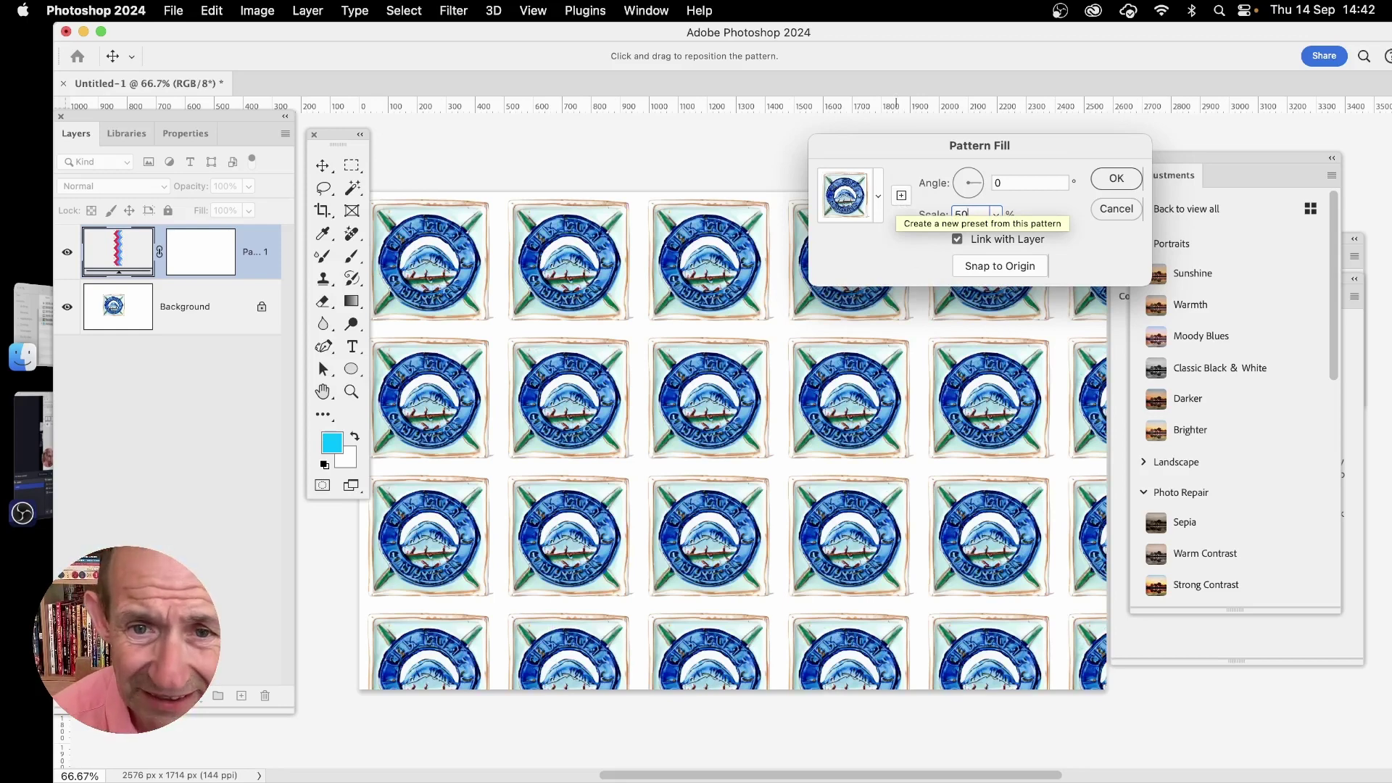
left_click(1117, 179)
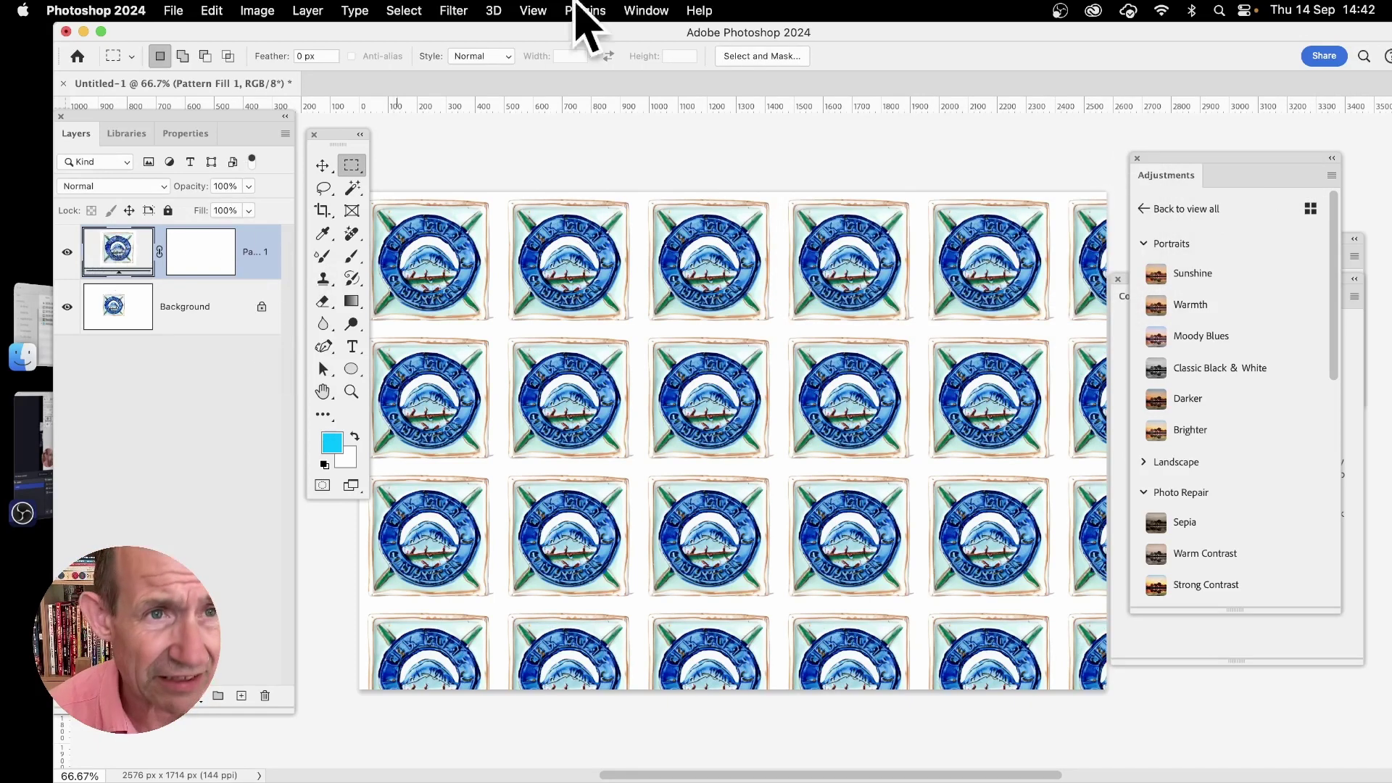
Duplicate the Pattern Fill layer and shift the copy's pattern to a new offset
left_click(305, 10)
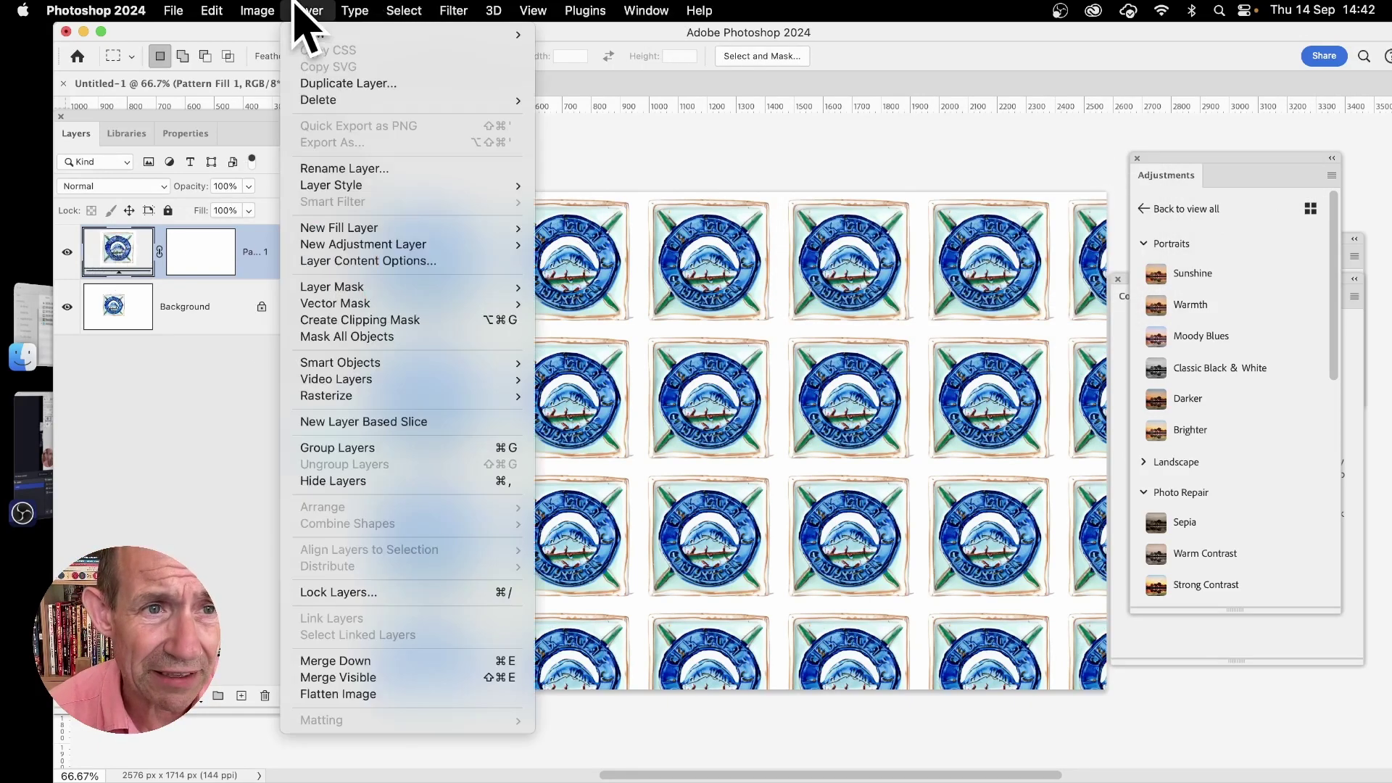
left_click(339, 87)
left_click(991, 318)
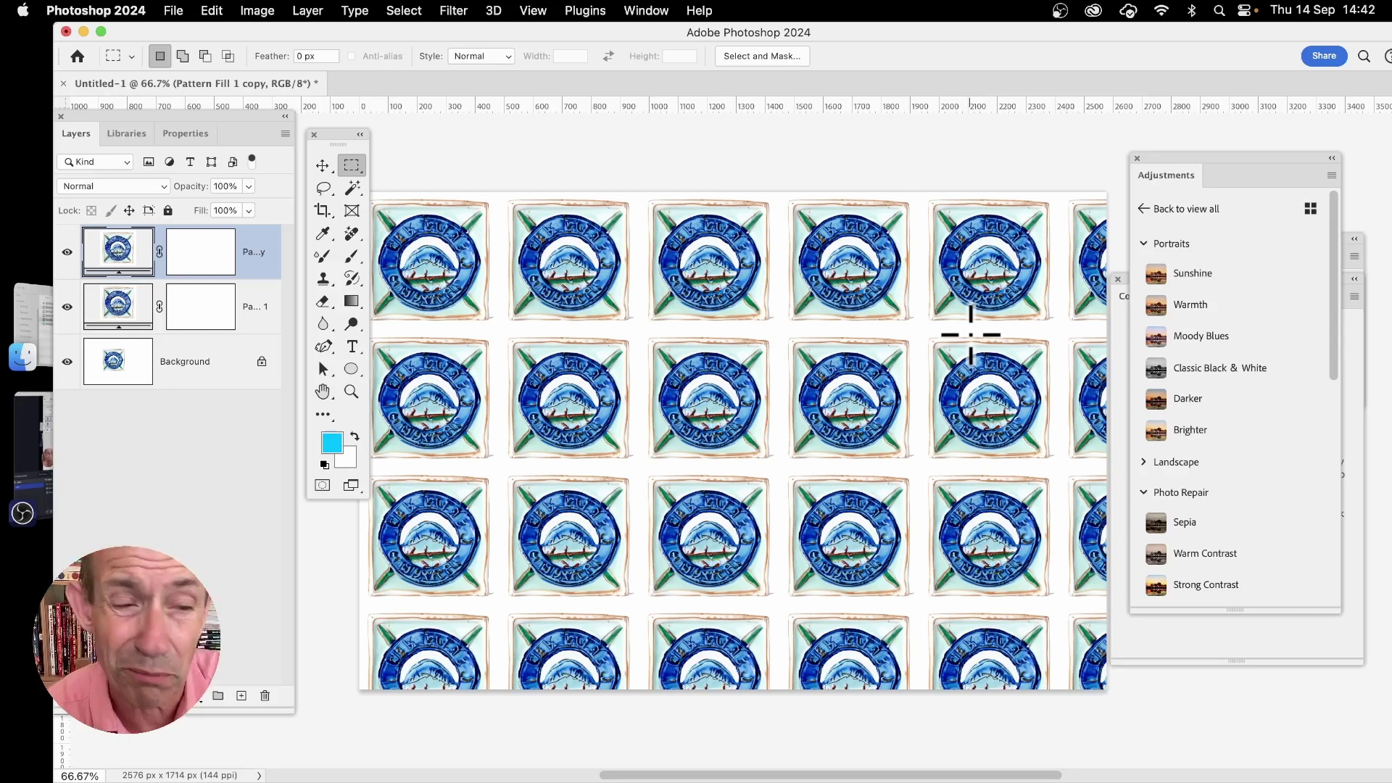
double_click(119, 251)
left_click_drag(653, 285, 932, 273)
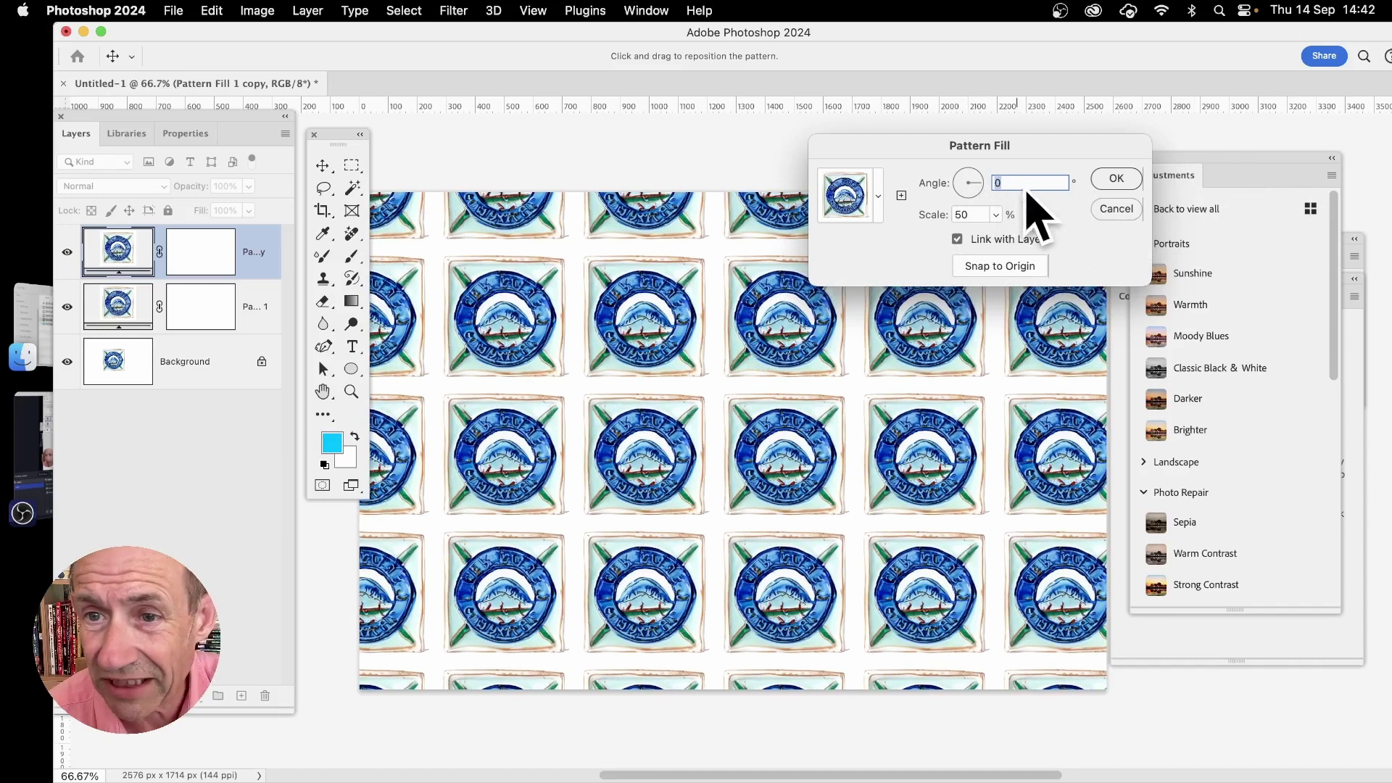
left_click(1118, 178)
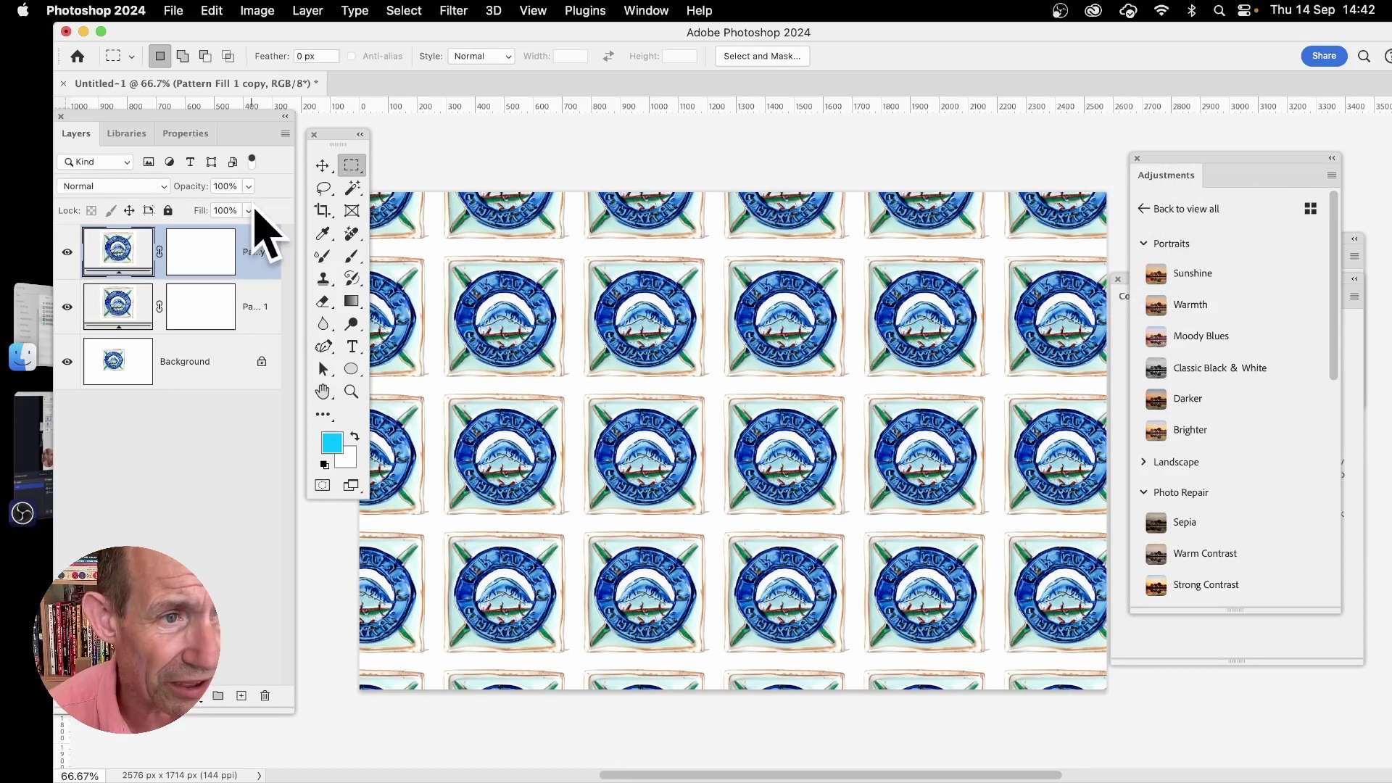
Set the copy's blend mode to Darken and reposition its tiles so circles interlock
left_click(113, 188)
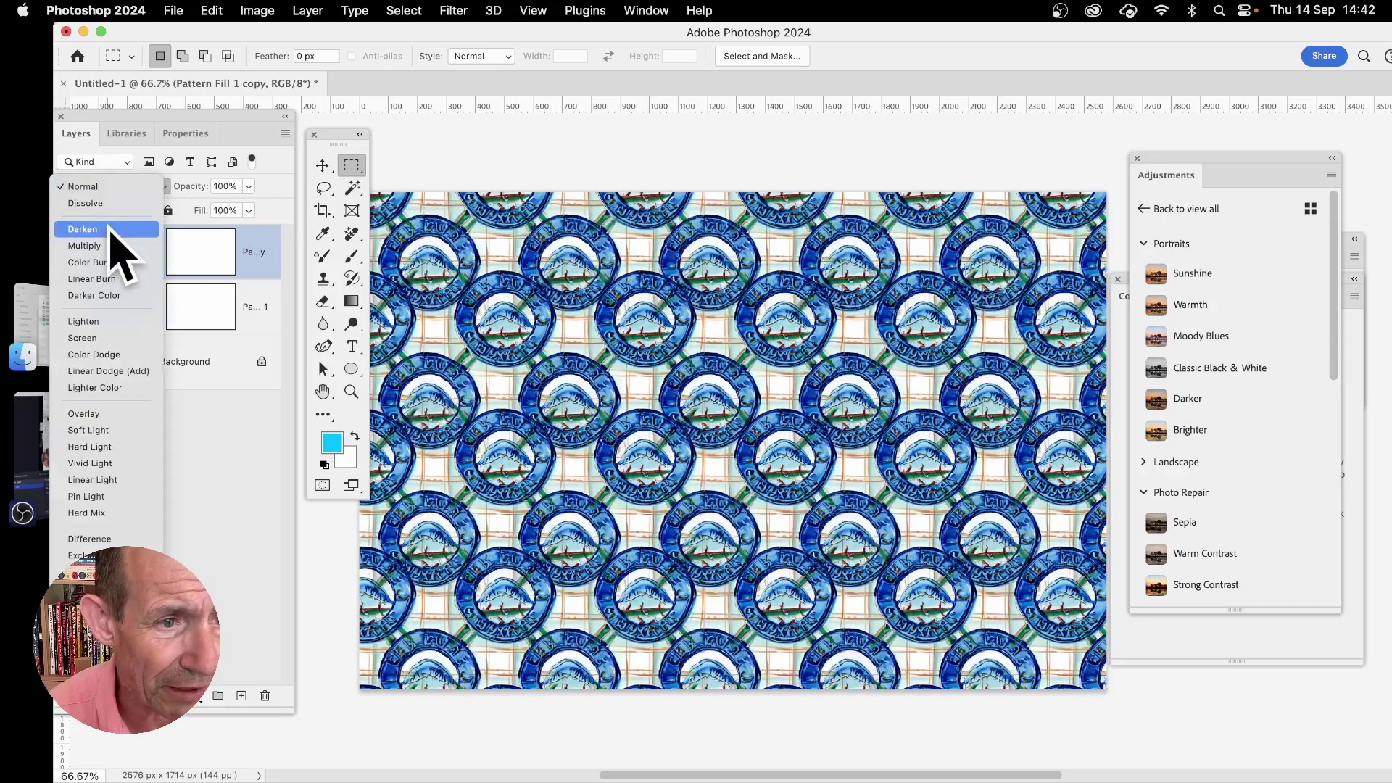
left_click(81, 229)
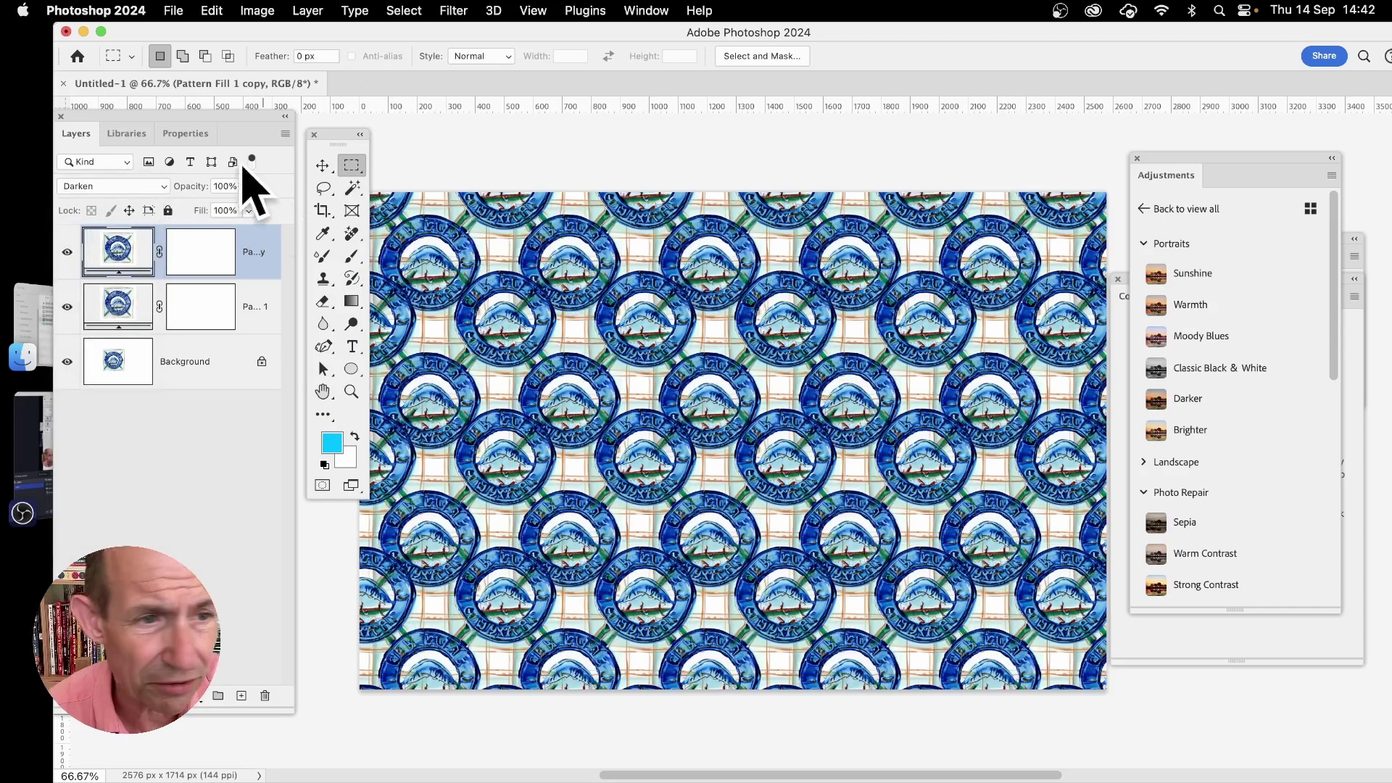
double_click(116, 250)
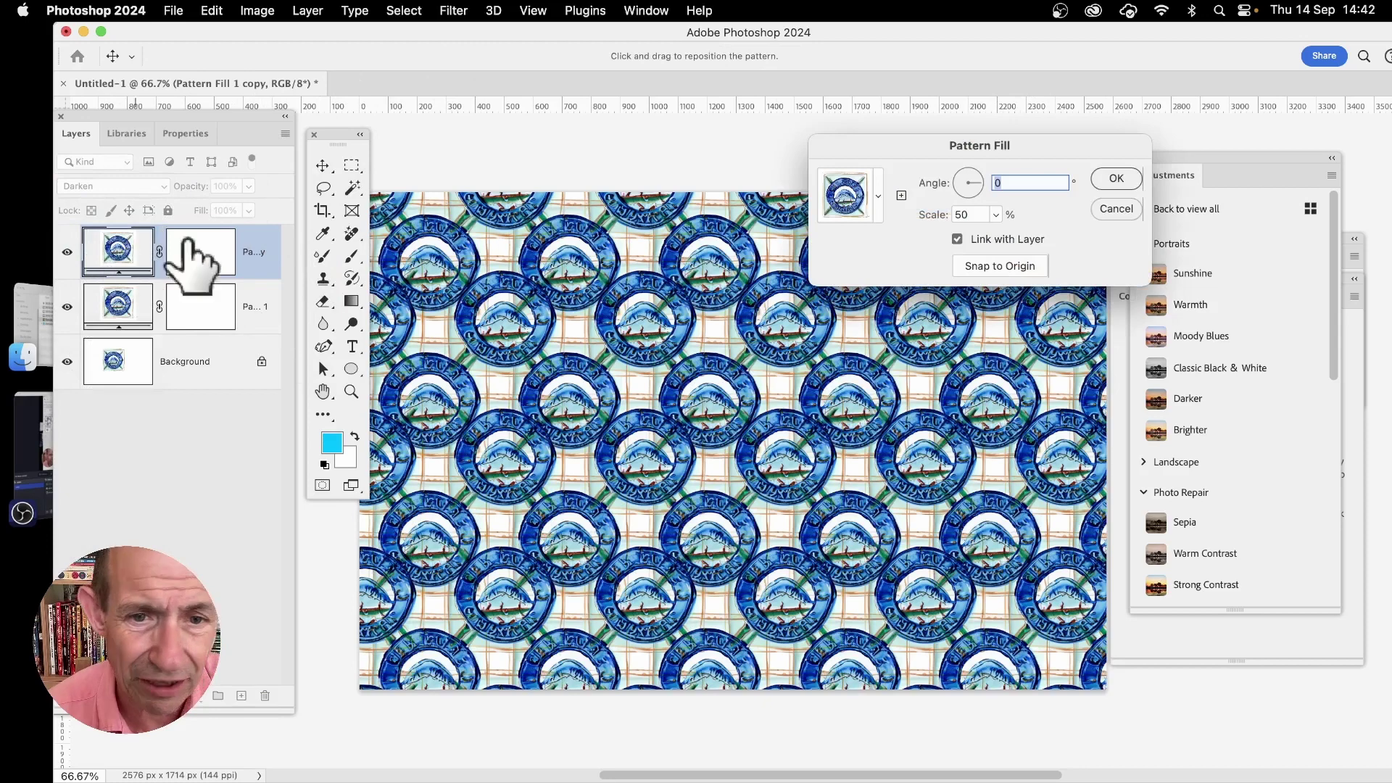
left_click_drag(863, 378, 810, 353)
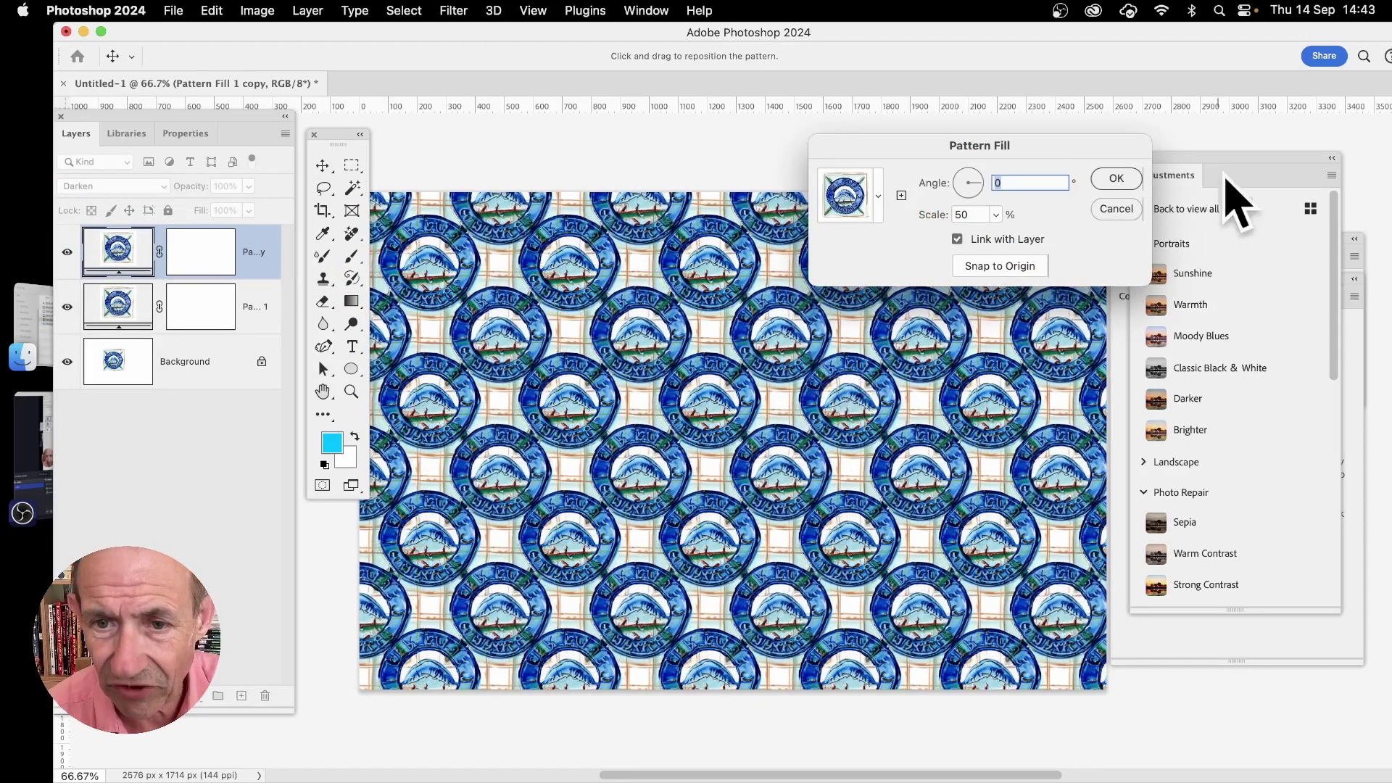
left_click(1115, 179)
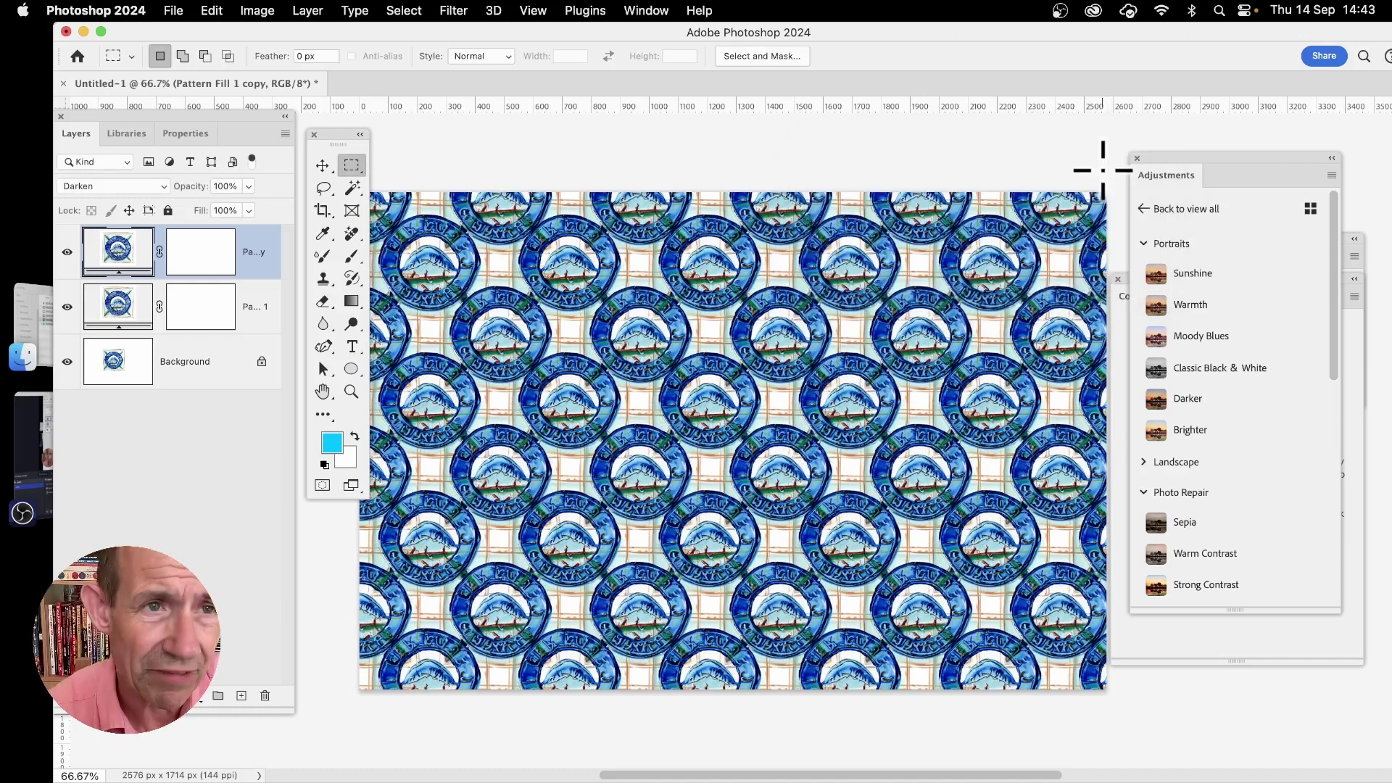
Flatten the original and Darken-blended pattern fill layers into one Background layer
left_click(306, 11)
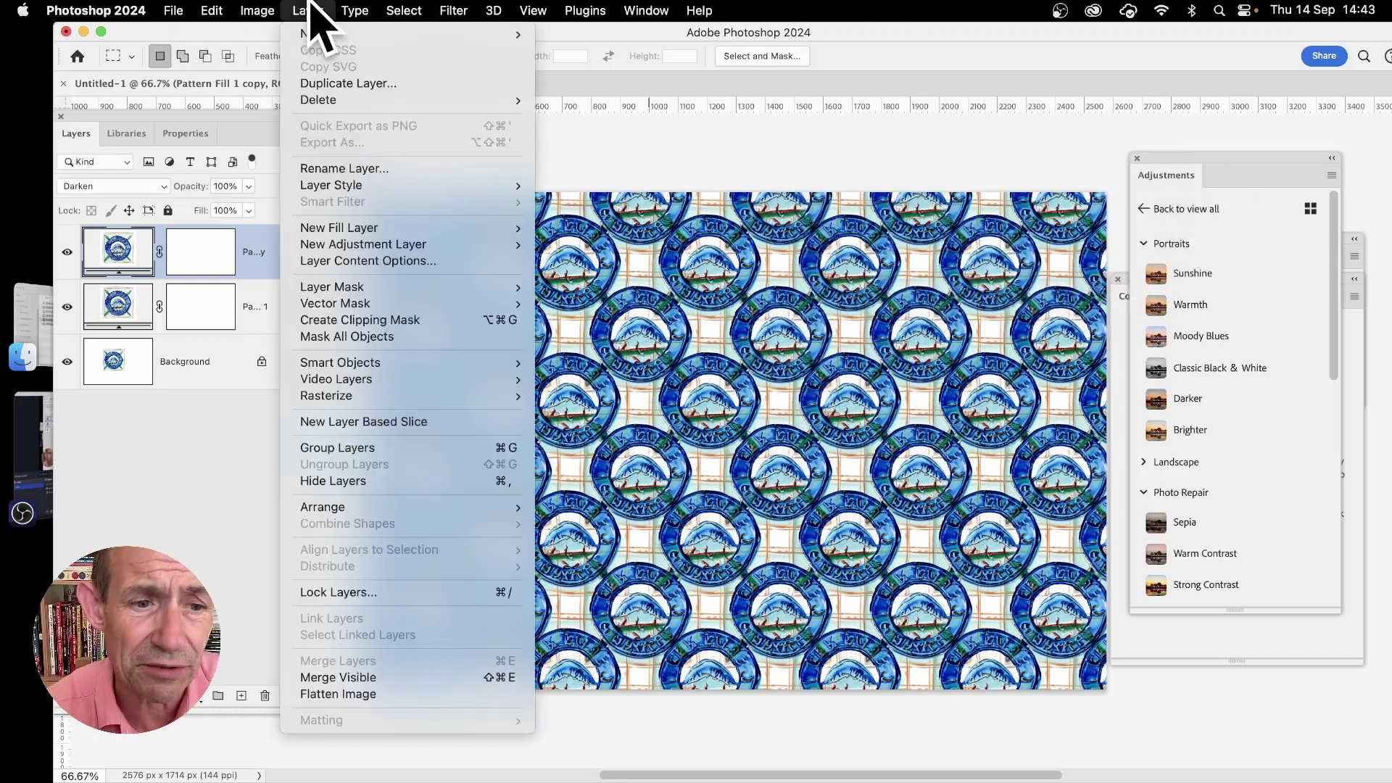
left_click(369, 693)
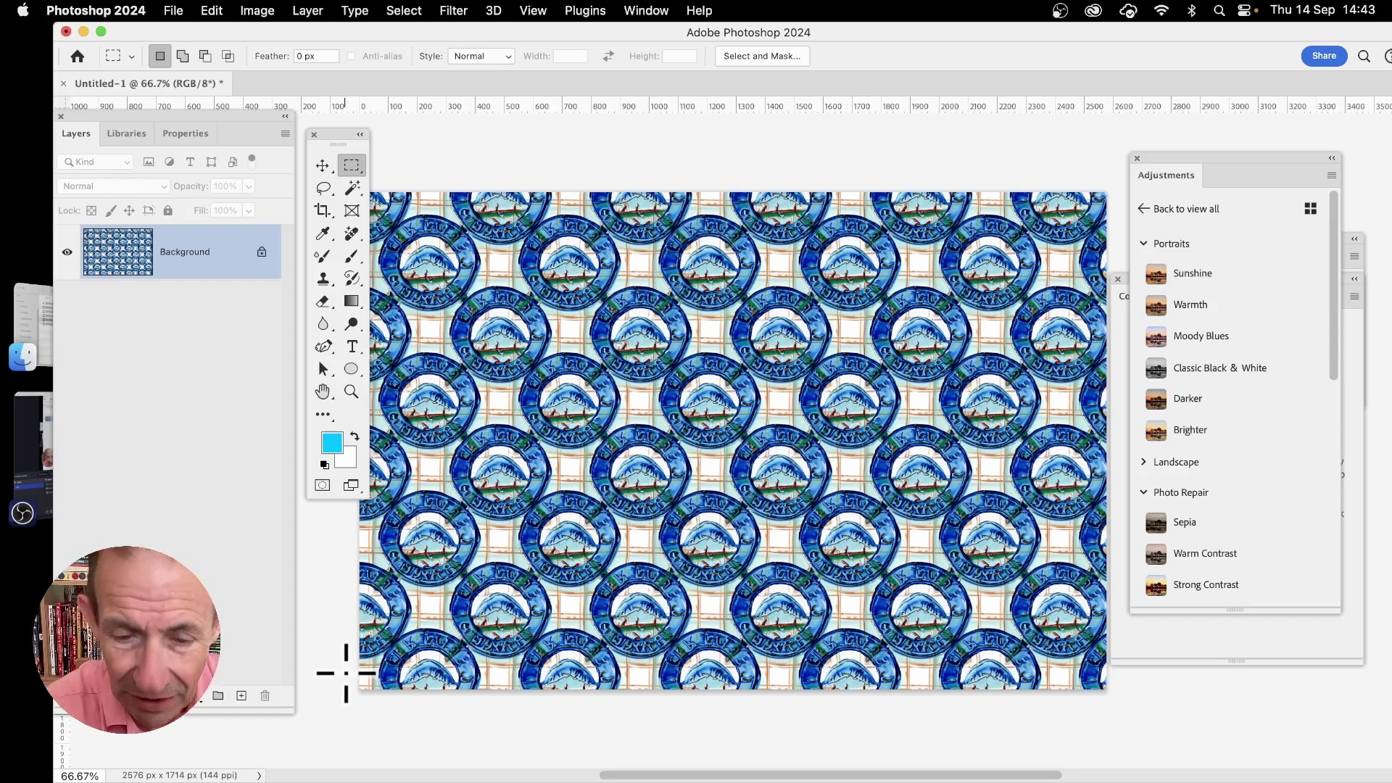
Apply the Distort > Wave filter with its default settings to the flattened pattern
left_click(454, 10)
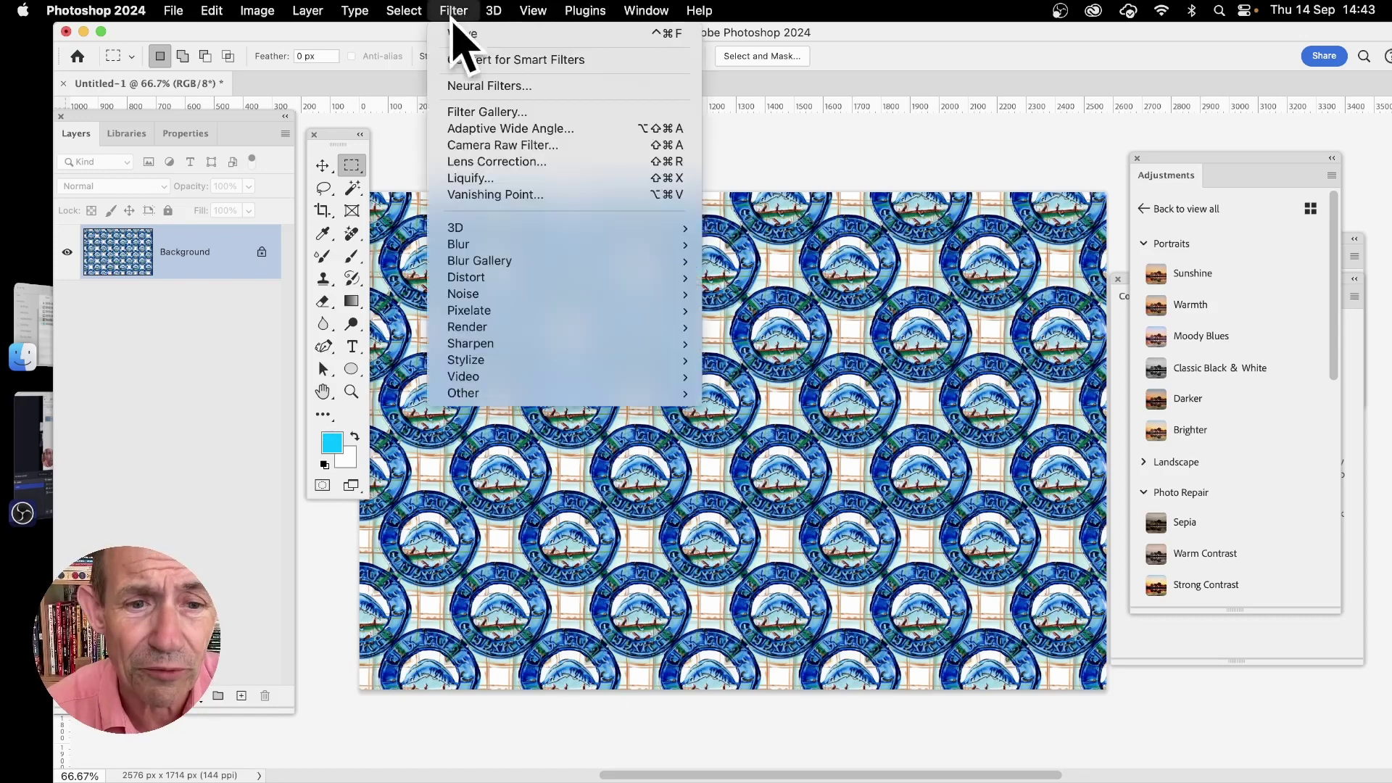
mouse_move(544, 277)
left_click(781, 394)
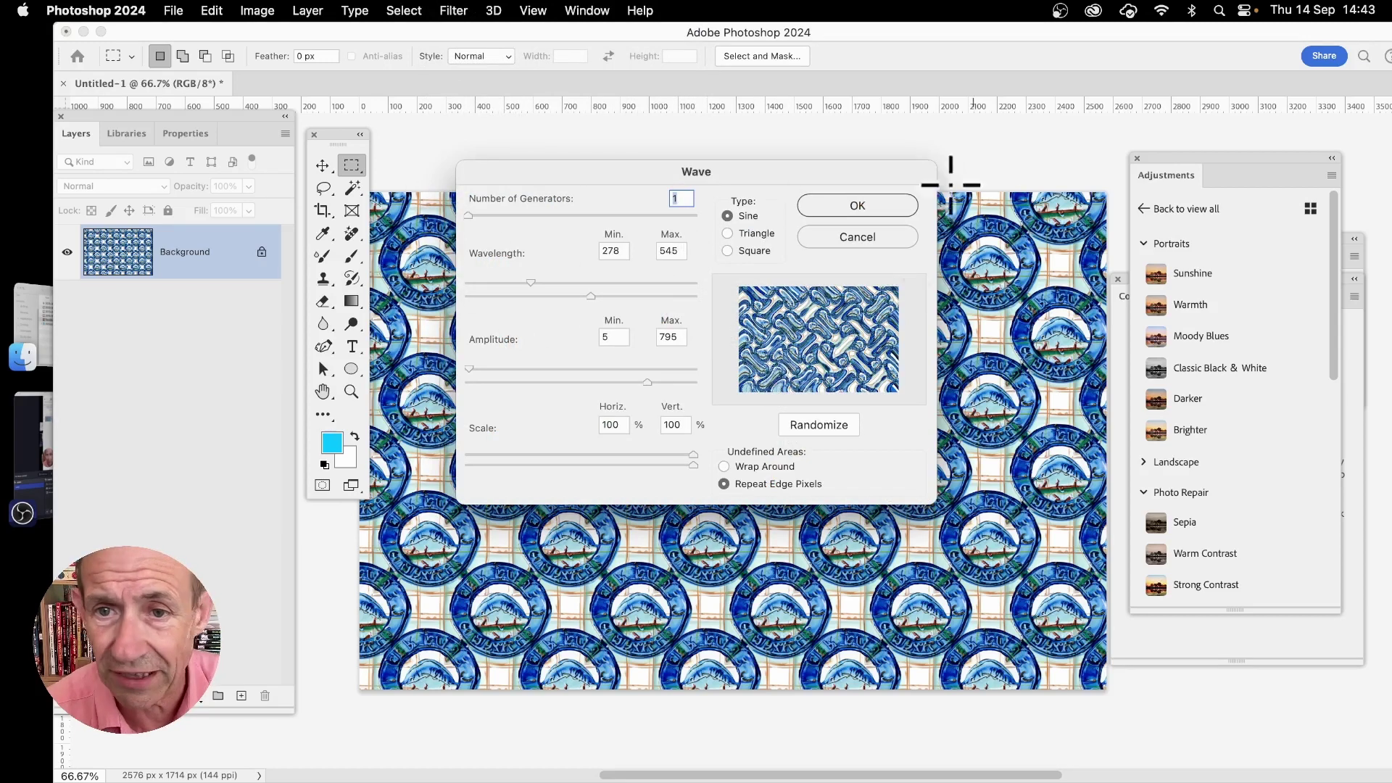
left_click(856, 205)
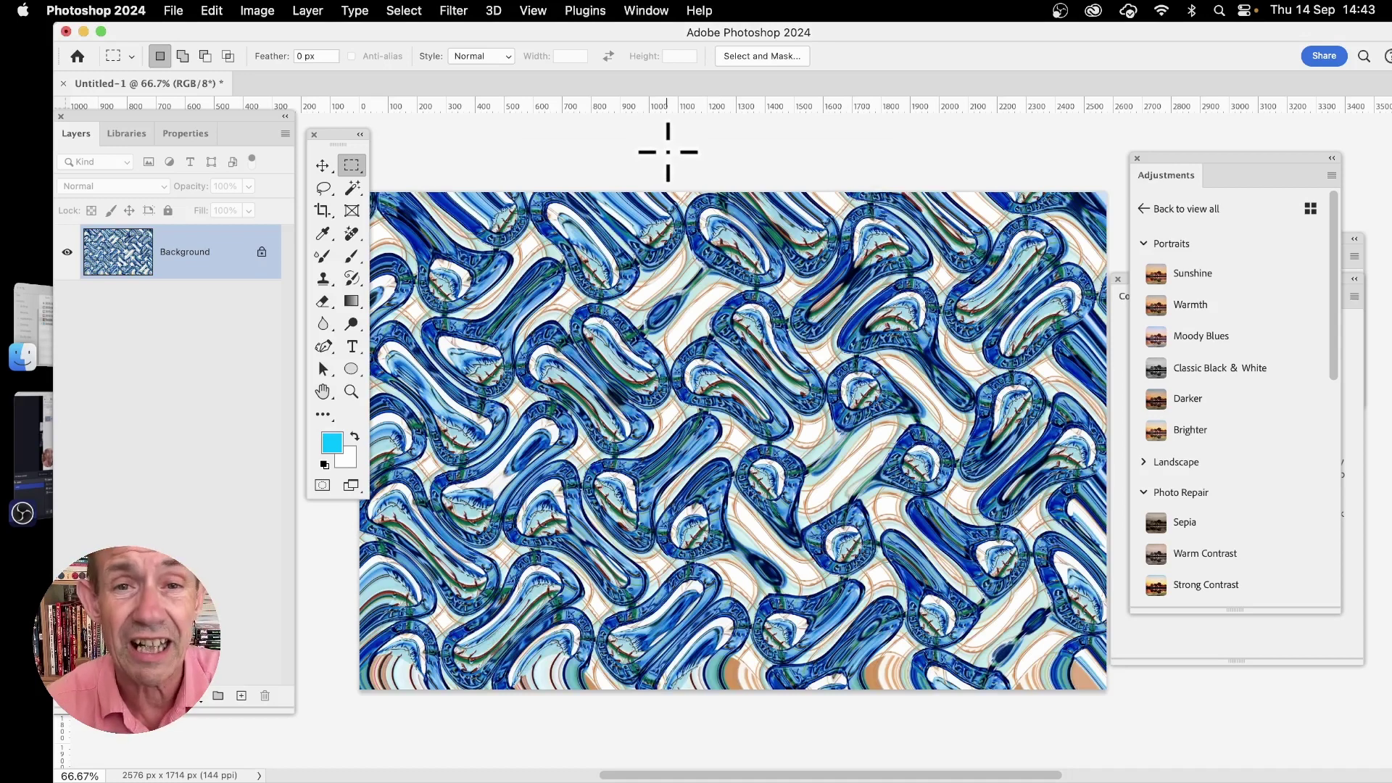